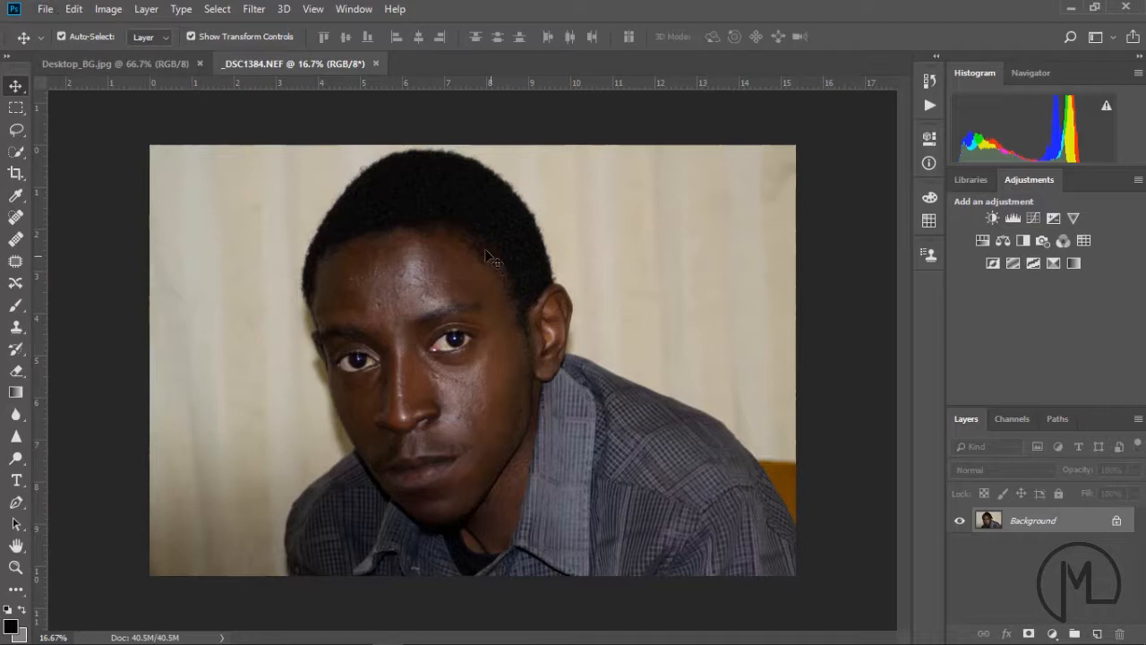
Step: Create a 1366 x 768 px document at 300 pixels/centimeter, RGB Color, 16 bit, with transparent background contents
left_click(42, 11)
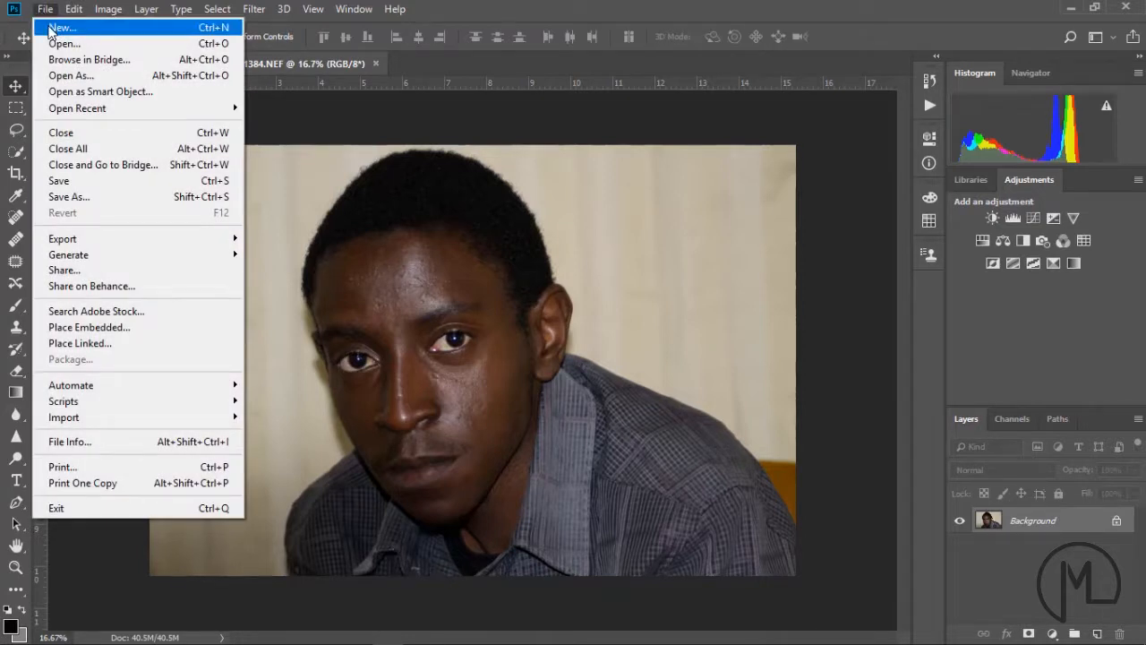
left_click(51, 28)
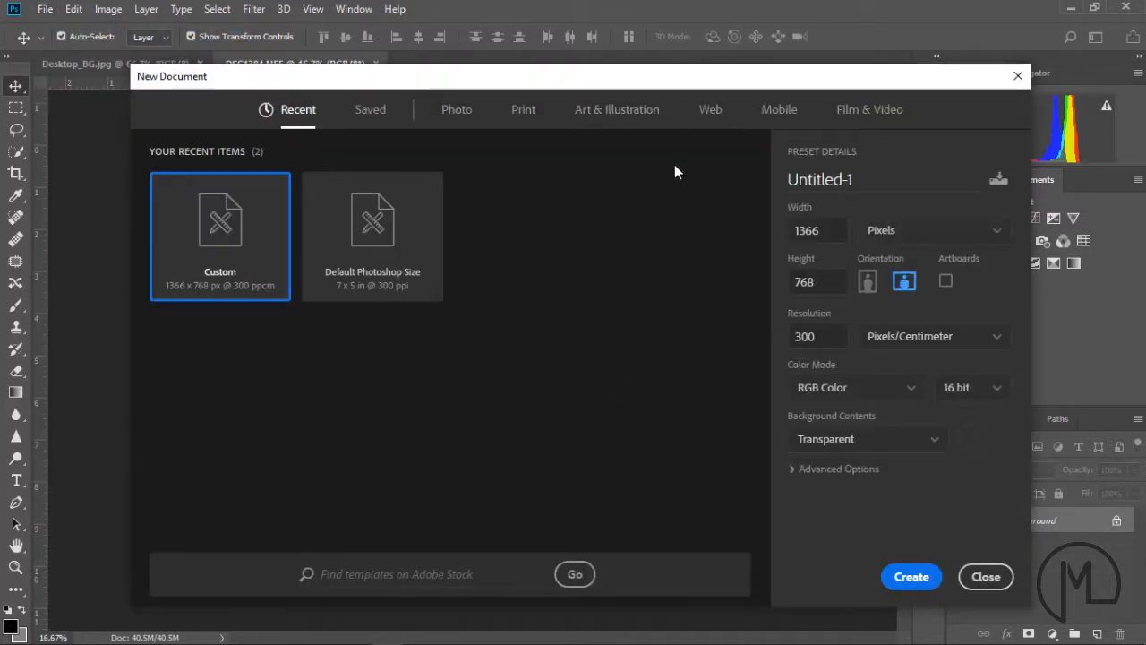
left_click_drag(563, 81, 571, 73)
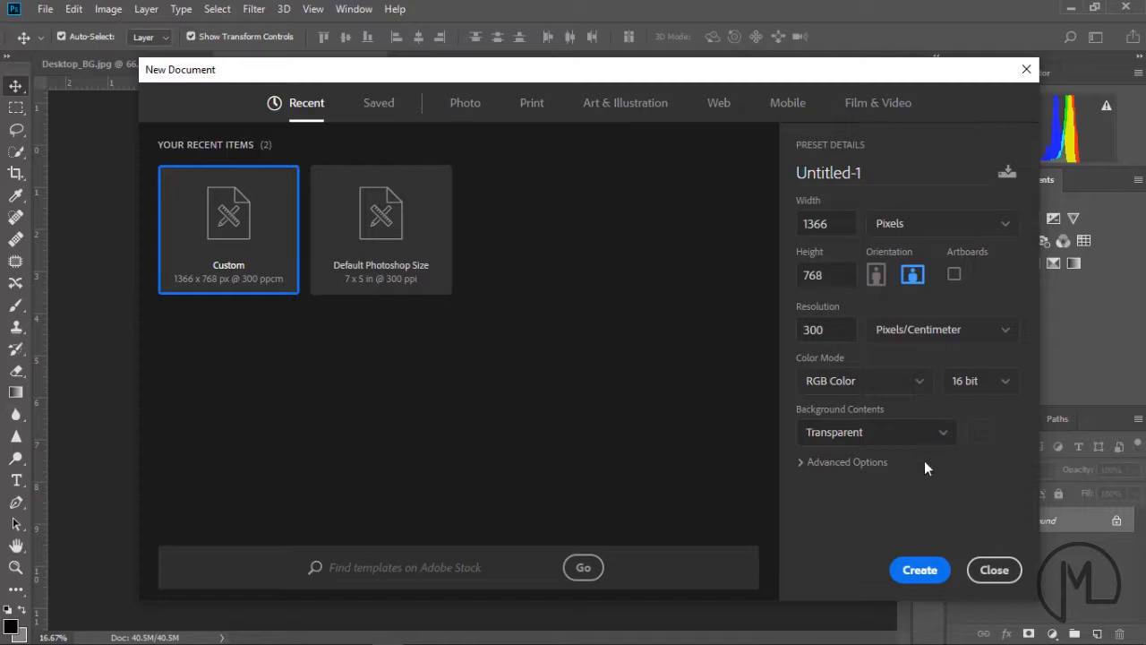
left_click(919, 571)
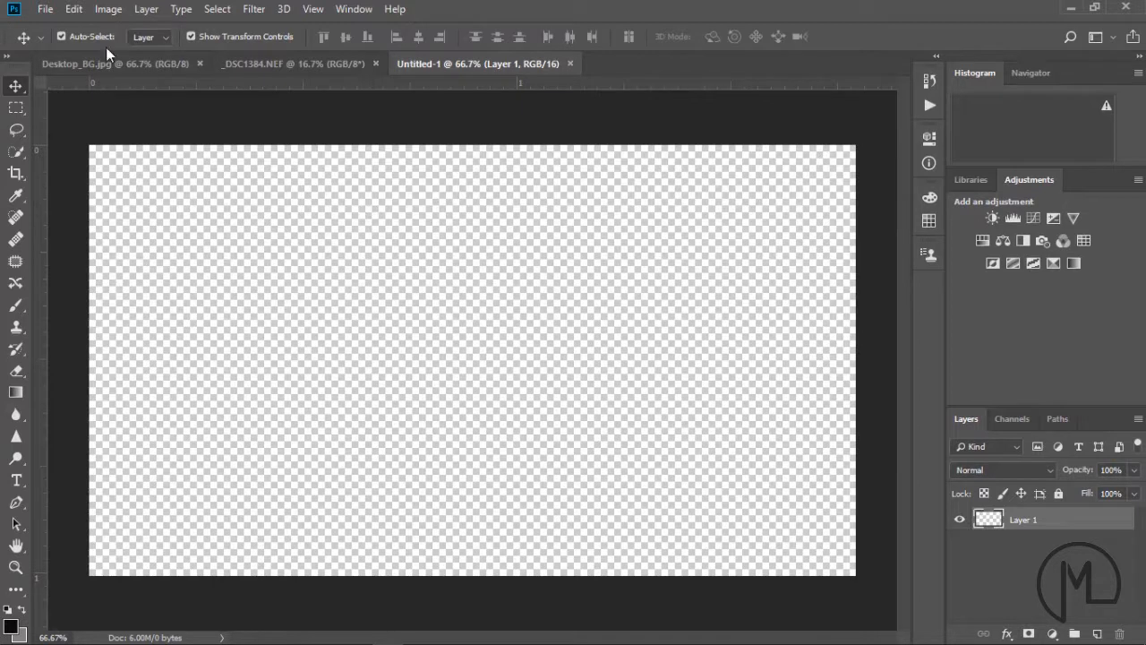
Step: Place _DSC1384.NEF as an embedded image with its as-shot raw settings and rasterize its layer
left_click(47, 10)
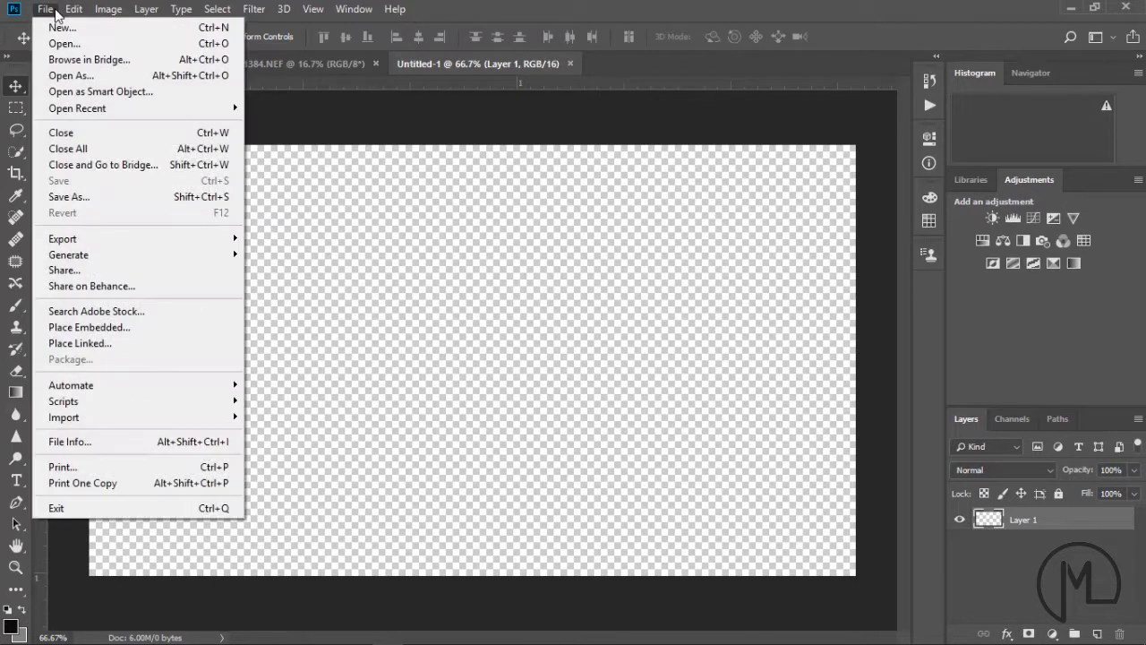
left_click(114, 331)
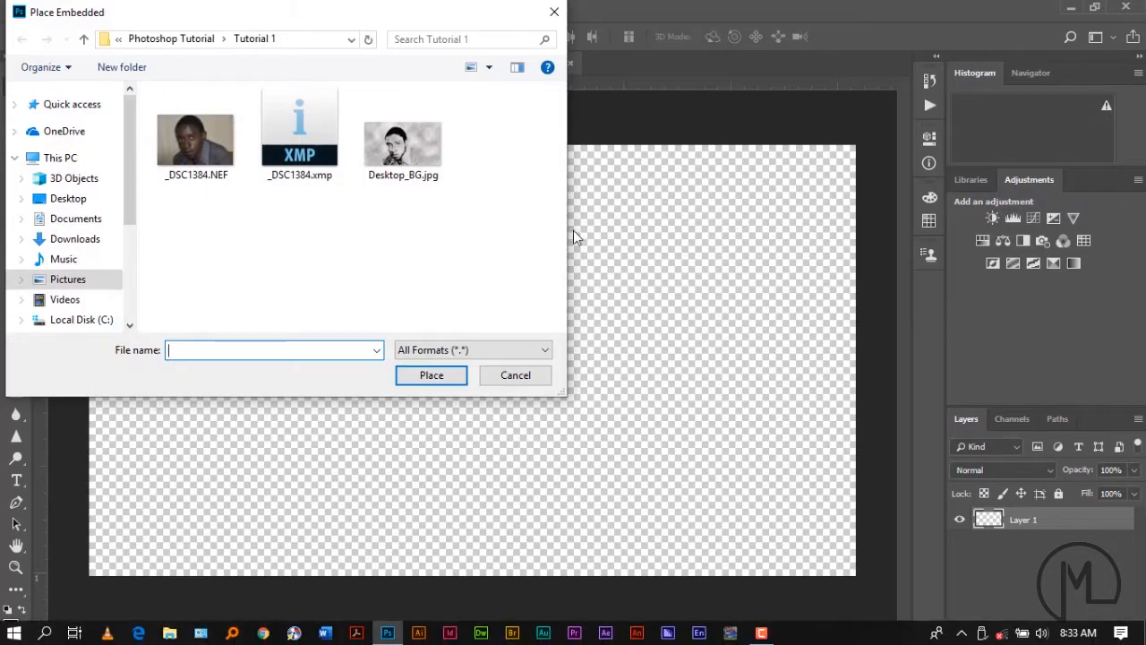
left_click(201, 141)
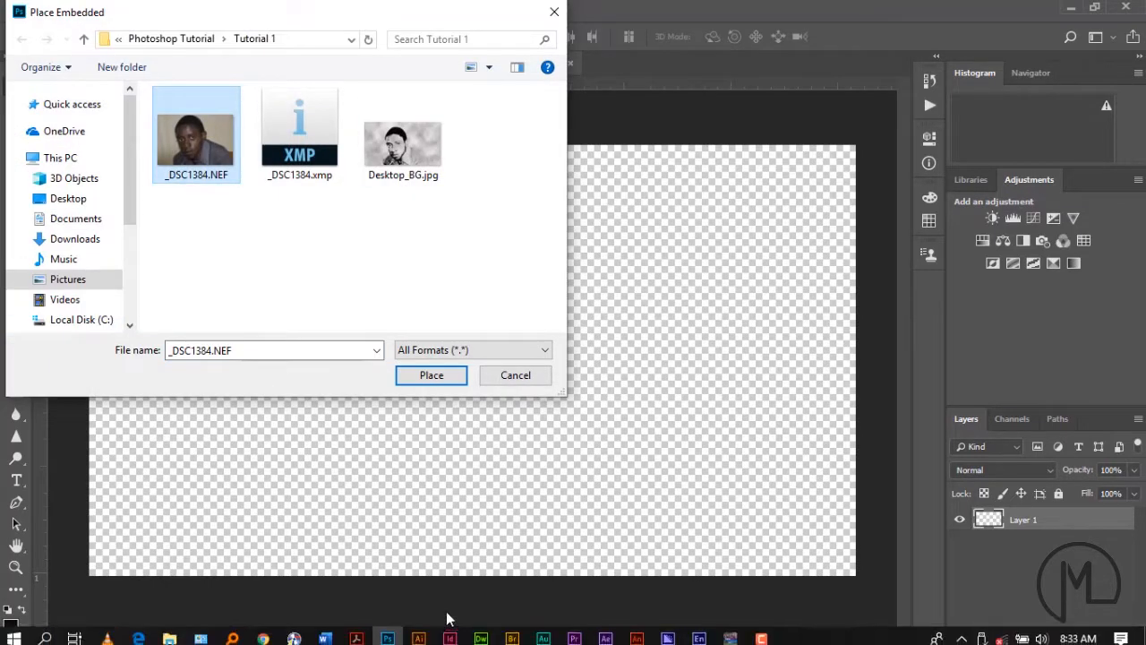
left_click(428, 376)
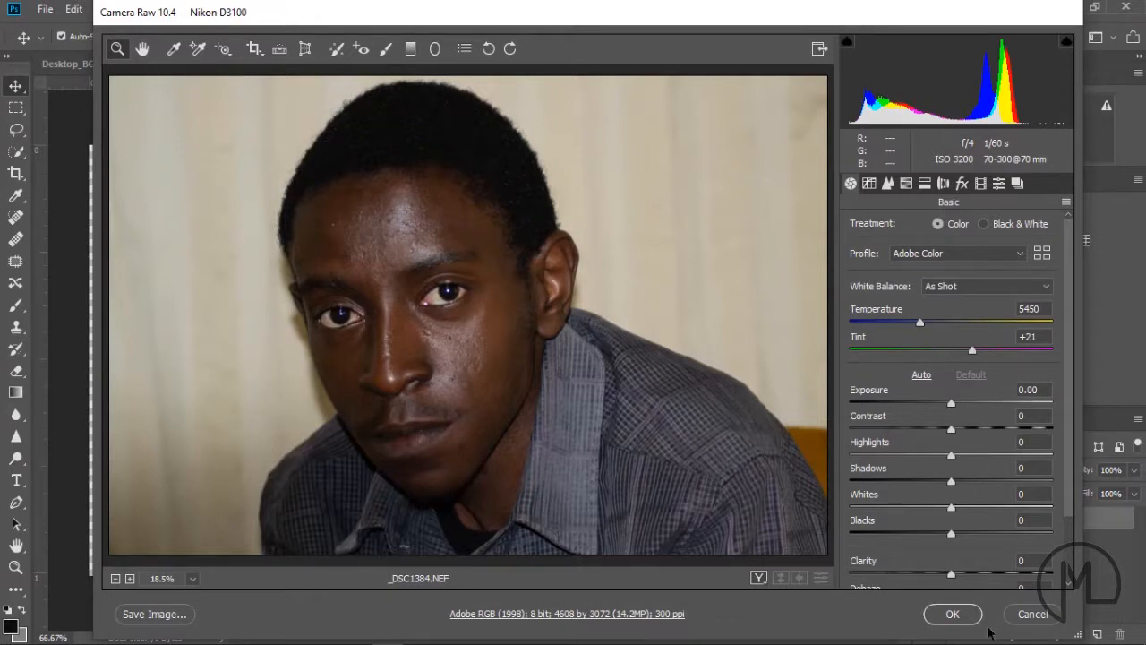
left_click(952, 616)
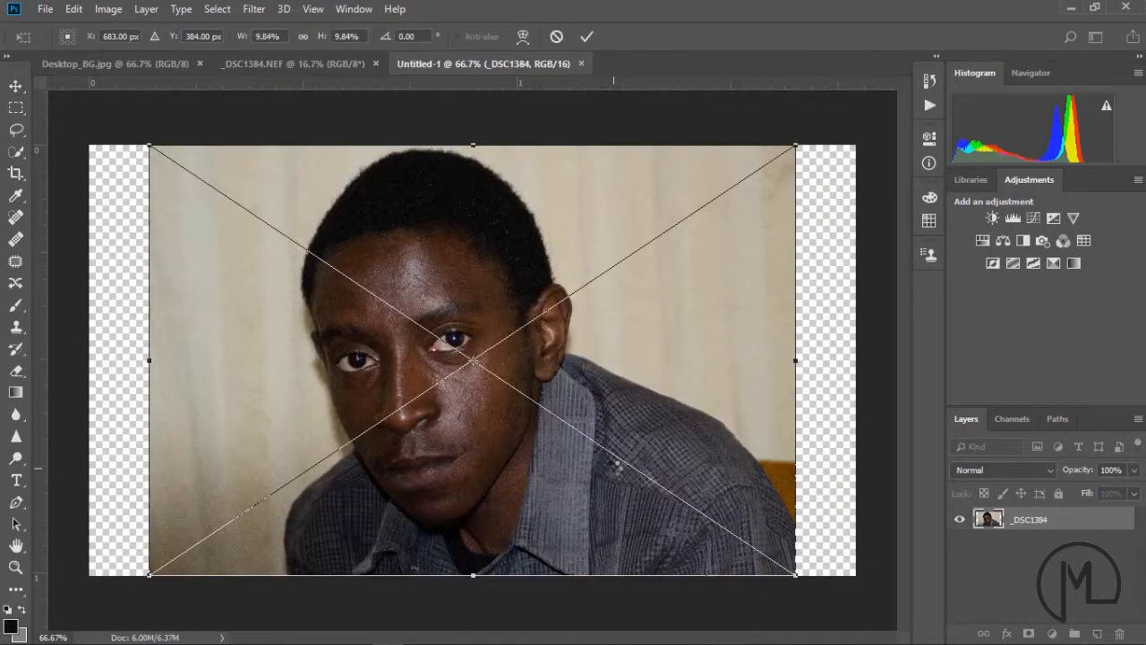
key("Return")
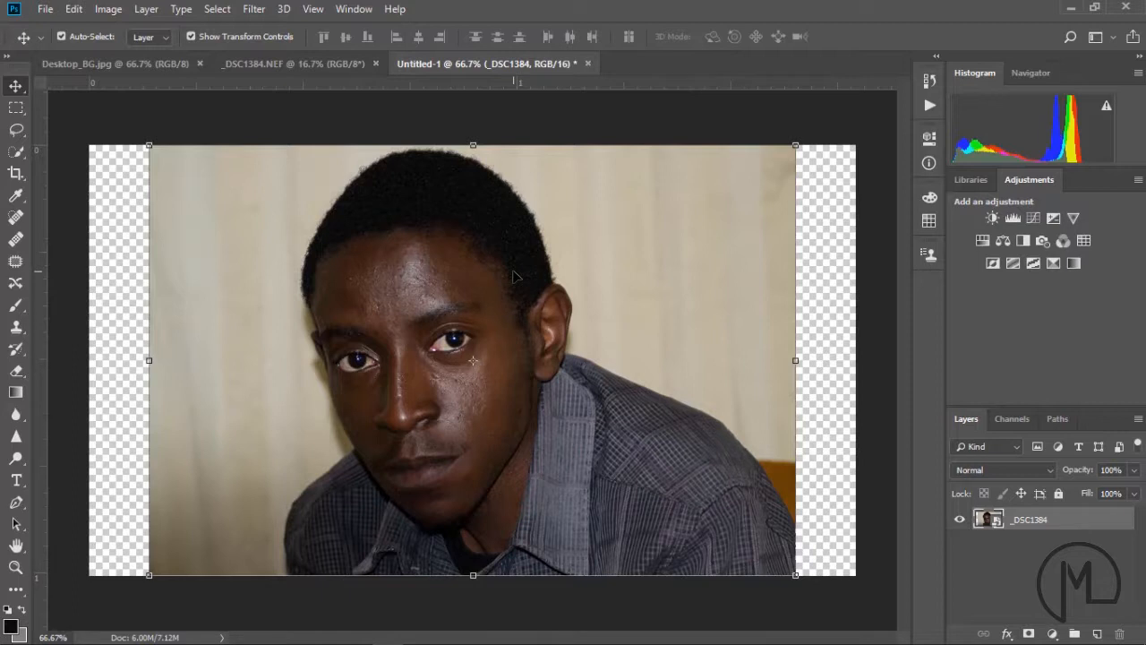
right_click(1013, 532)
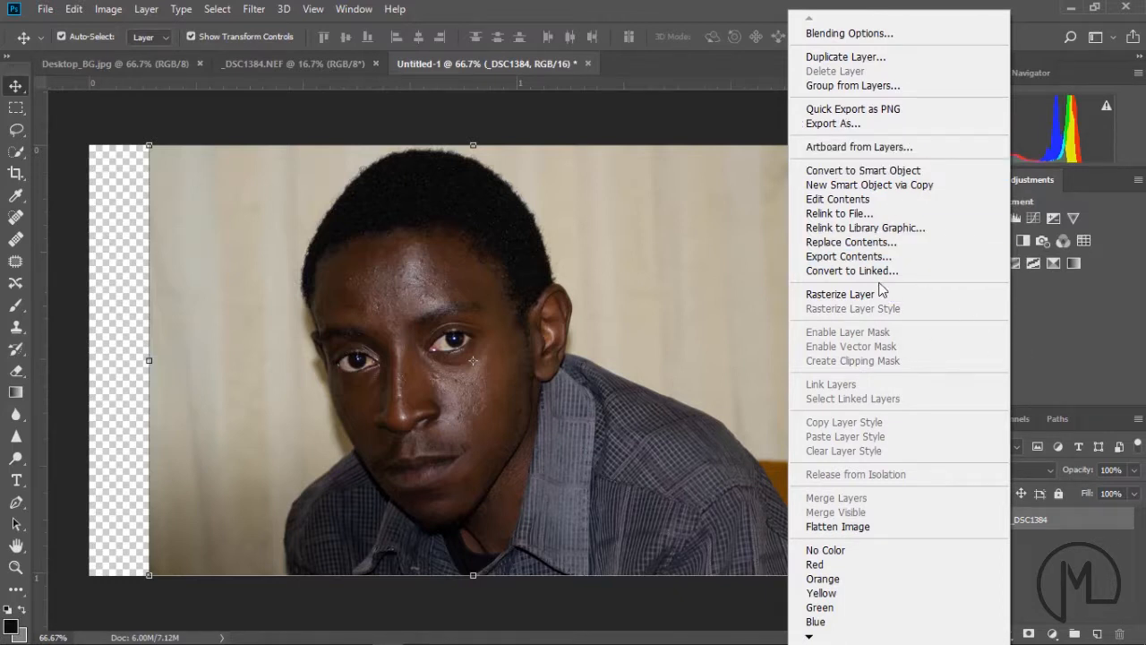
left_click(843, 296)
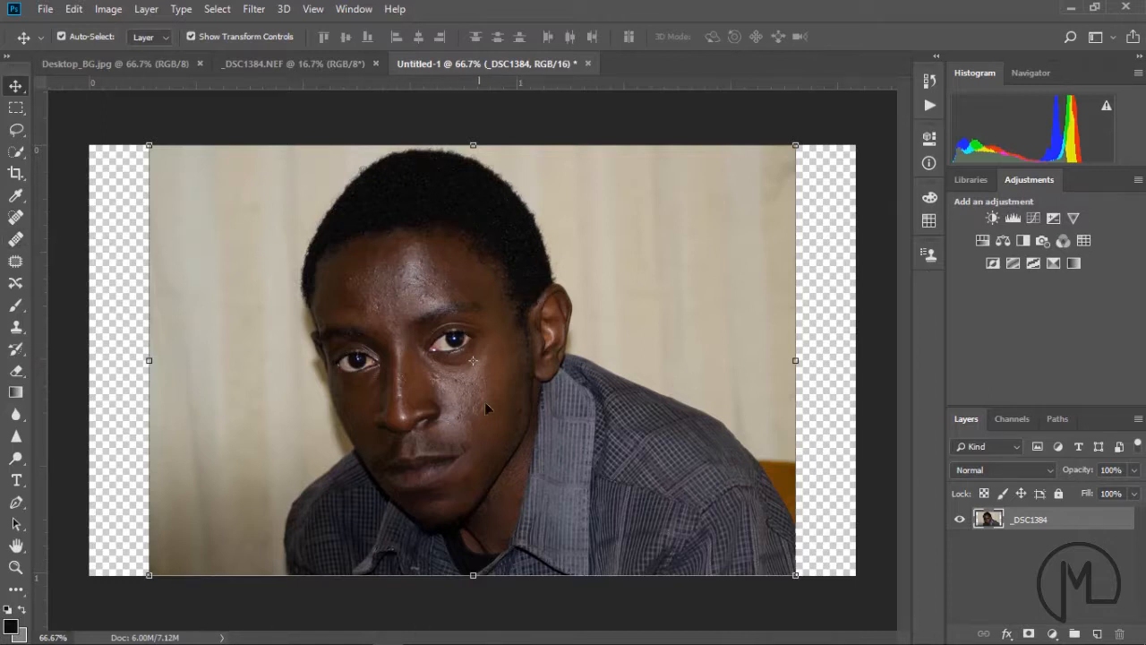
Step: Select the man by quick-selecting the curtain backdrop on both sides of him and inverting the selection
left_click(18, 154)
left_click(168, 150)
left_click_drag(224, 206, 235, 233)
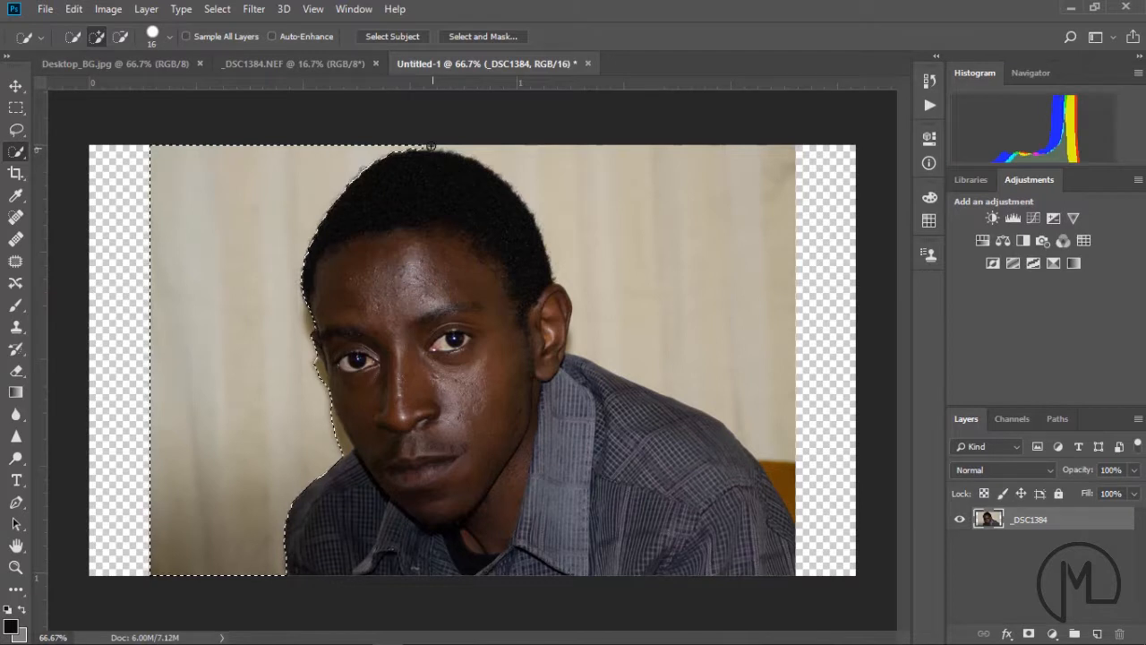
mouse_move(437, 144)
left_mouse_down()
mouse_move(608, 186)
mouse_move(709, 303)
mouse_move(791, 475)
left_mouse_up()
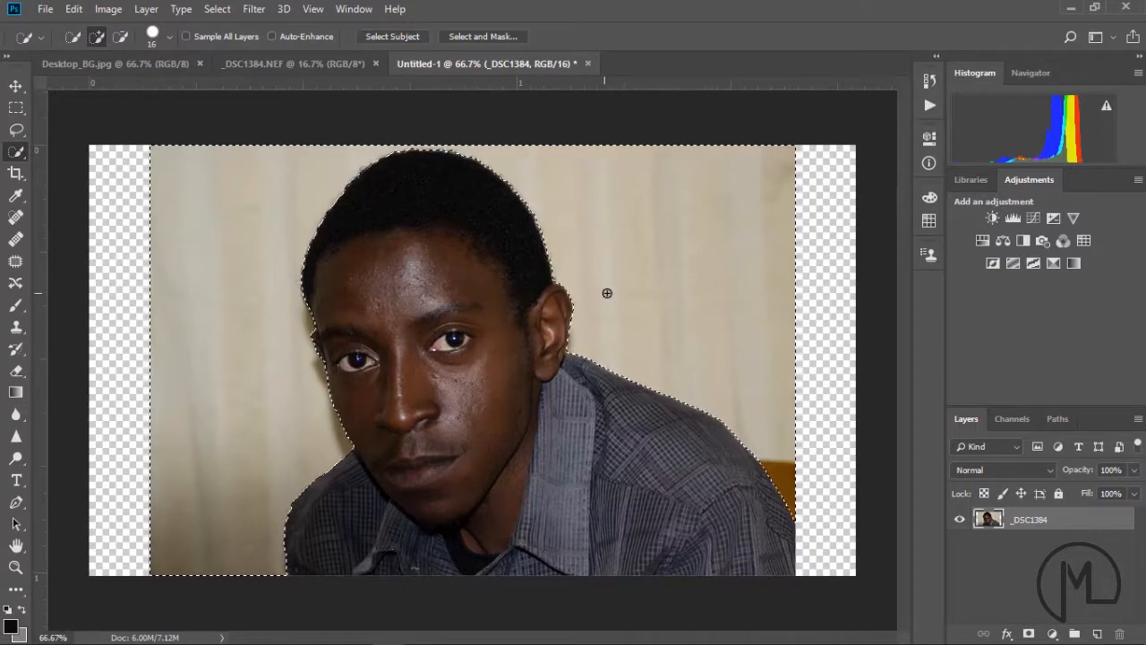
right_click(658, 212)
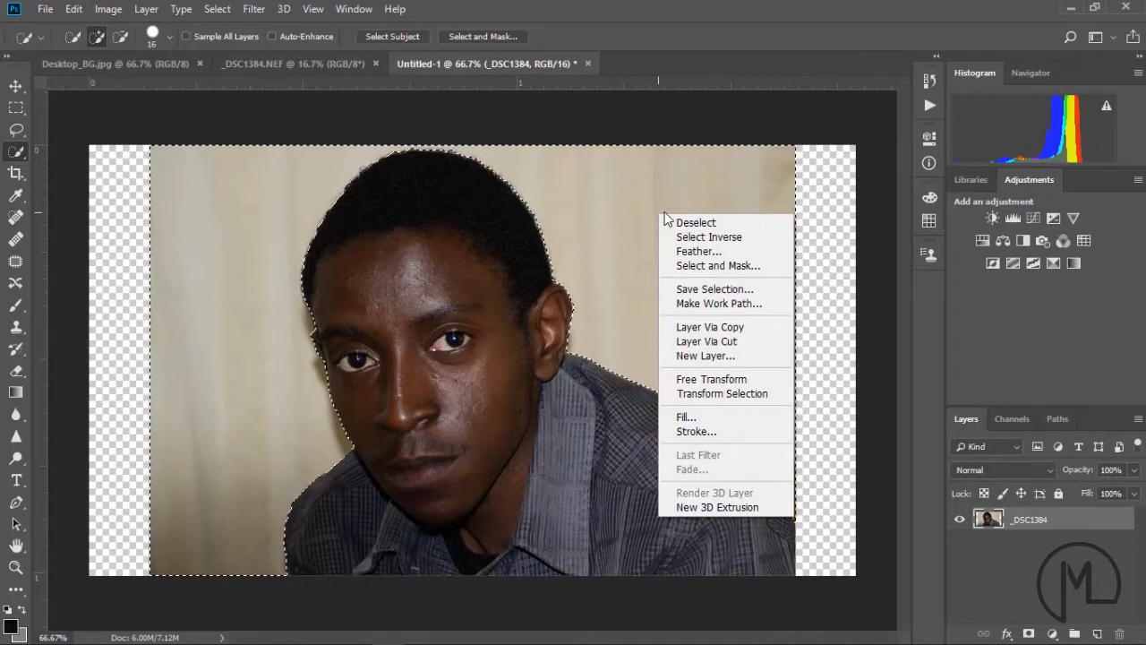
left_click(714, 237)
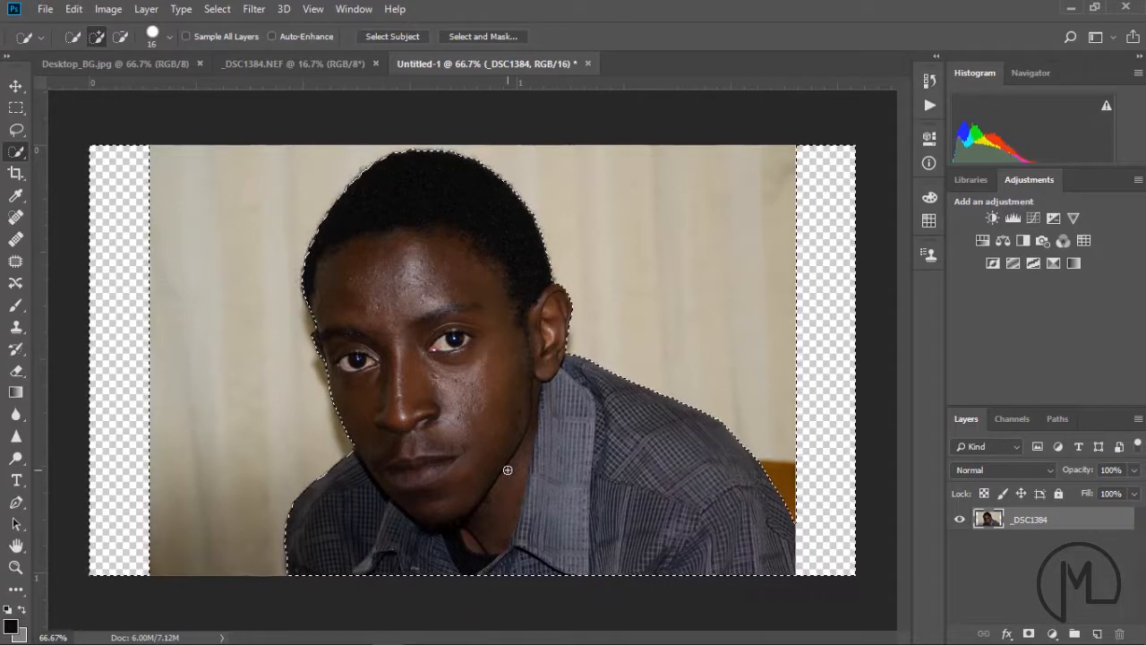
Step: Copy the selected man onto a new layer and hide the original _DSC1384 layer
right_click(433, 295)
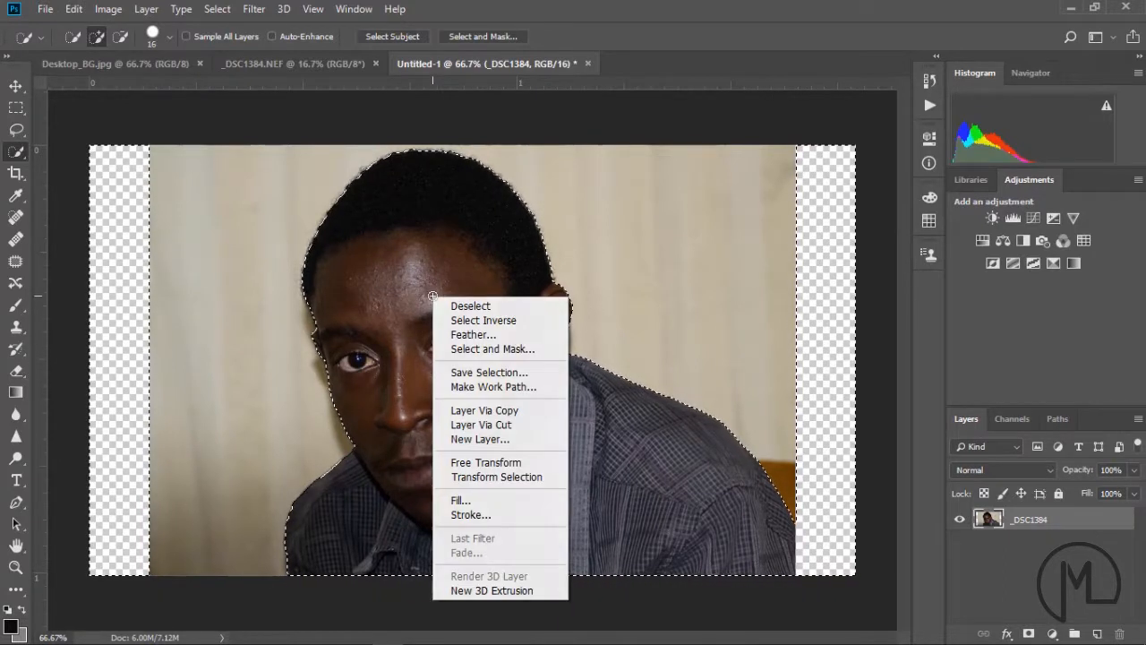
left_click(526, 412)
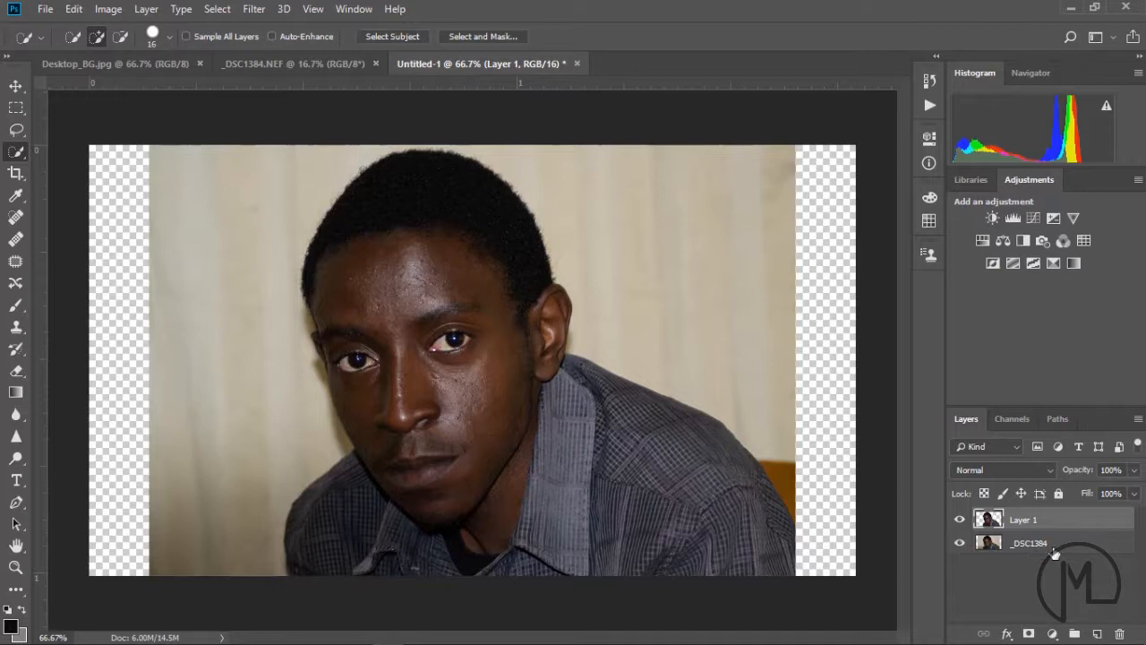
left_click(961, 543)
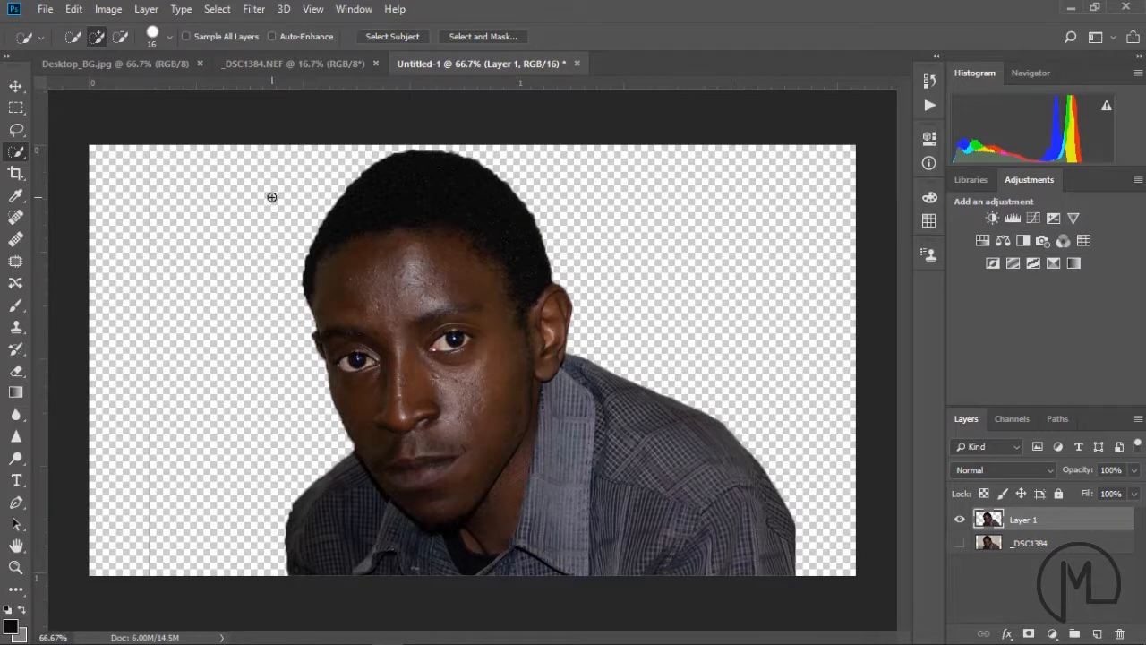
Step: Apply a Threshold adjustment with level 32 to the cut-out portrait on Layer 1
left_click(75, 10)
mouse_move(105, 10)
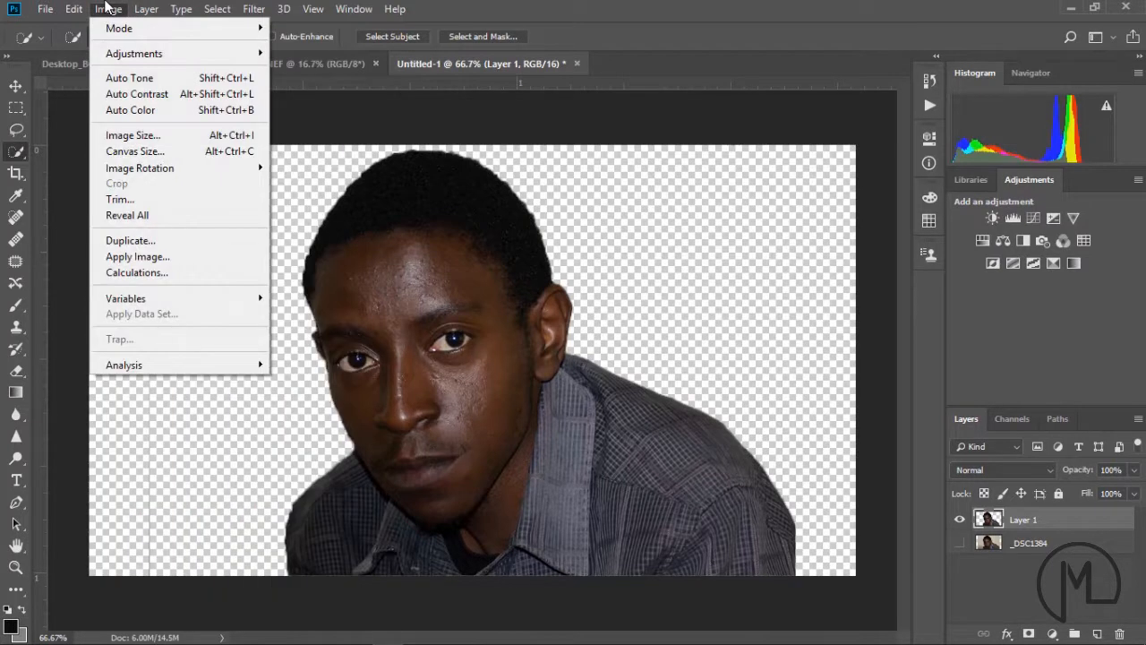
mouse_move(132, 65)
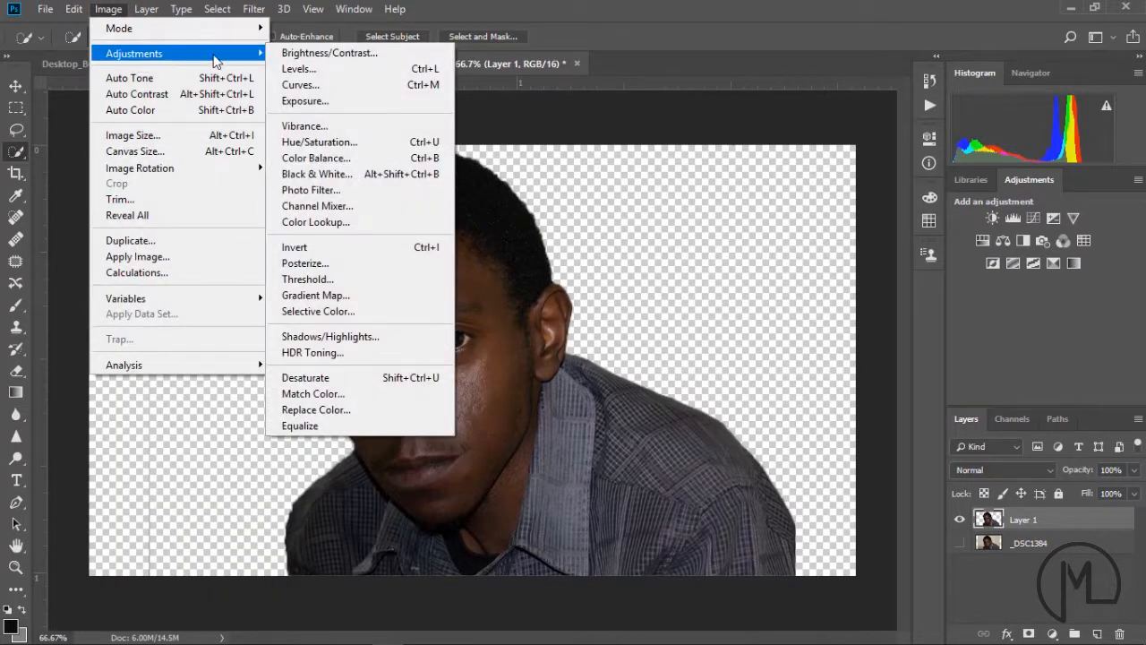
left_click(329, 280)
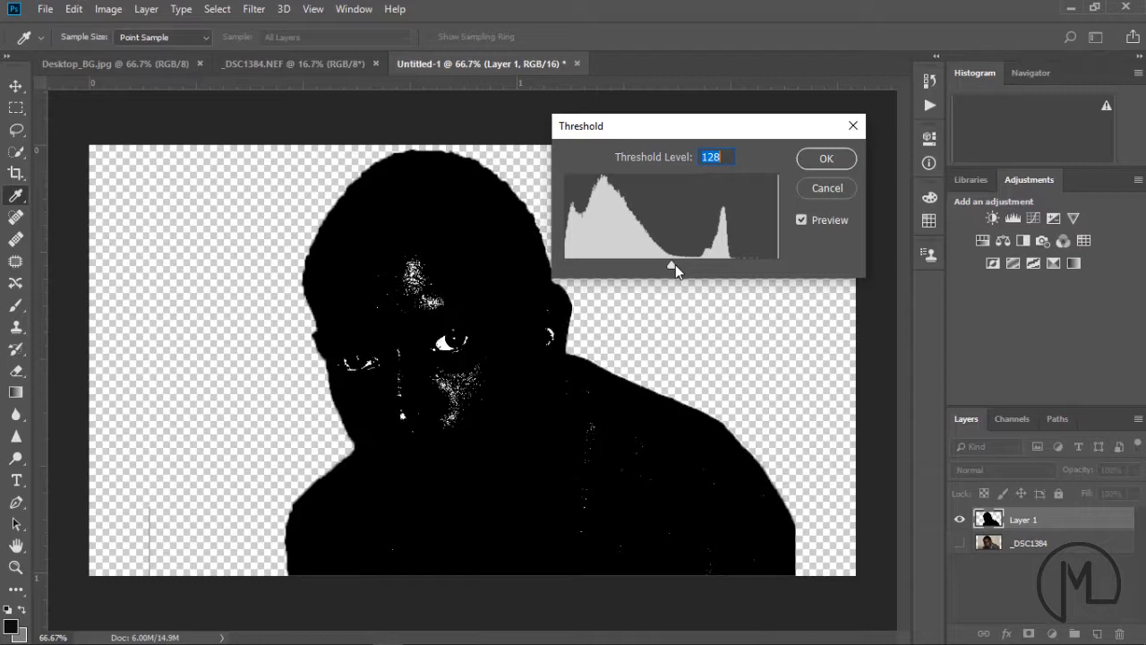
left_click_drag(670, 264, 592, 262)
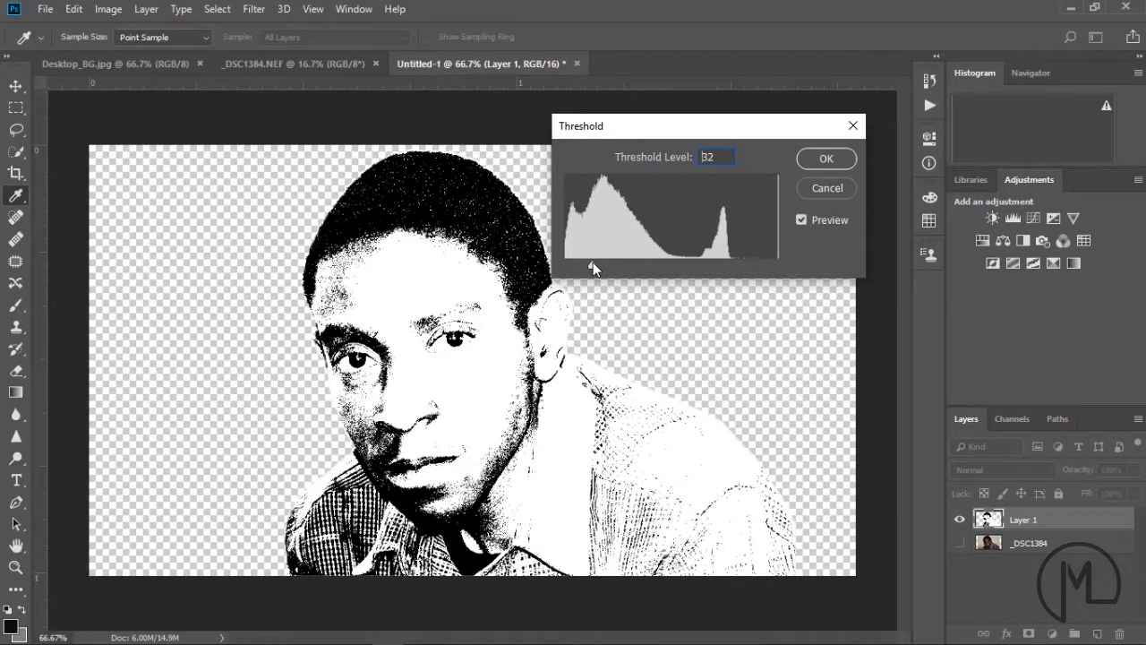
left_click_drag(593, 263, 592, 262)
left_click(826, 158)
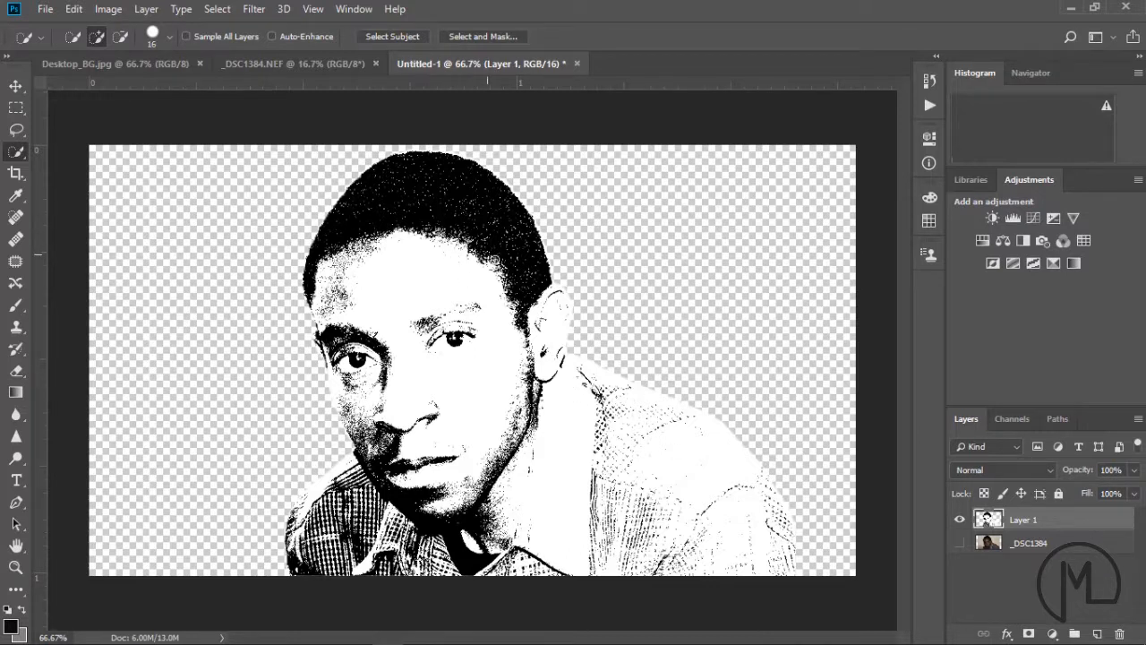
Step: Select the black areas of the portrait by Color Range using Shadows, with fuzziness 20% and range 65
left_click(216, 11)
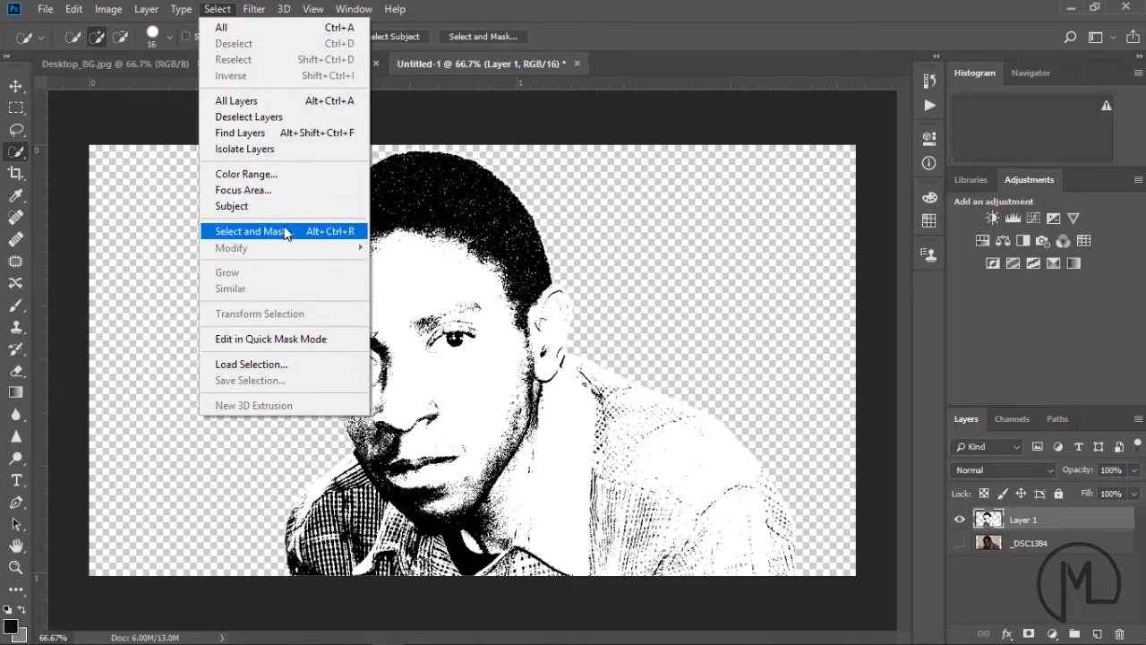
left_click(283, 177)
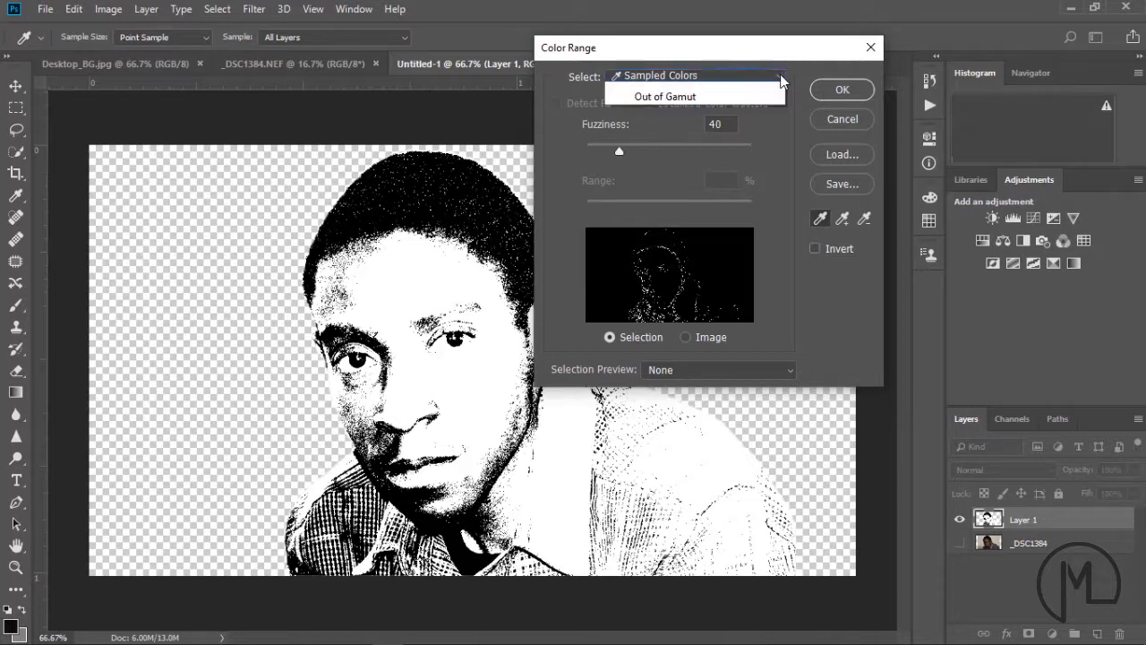
left_click(780, 76)
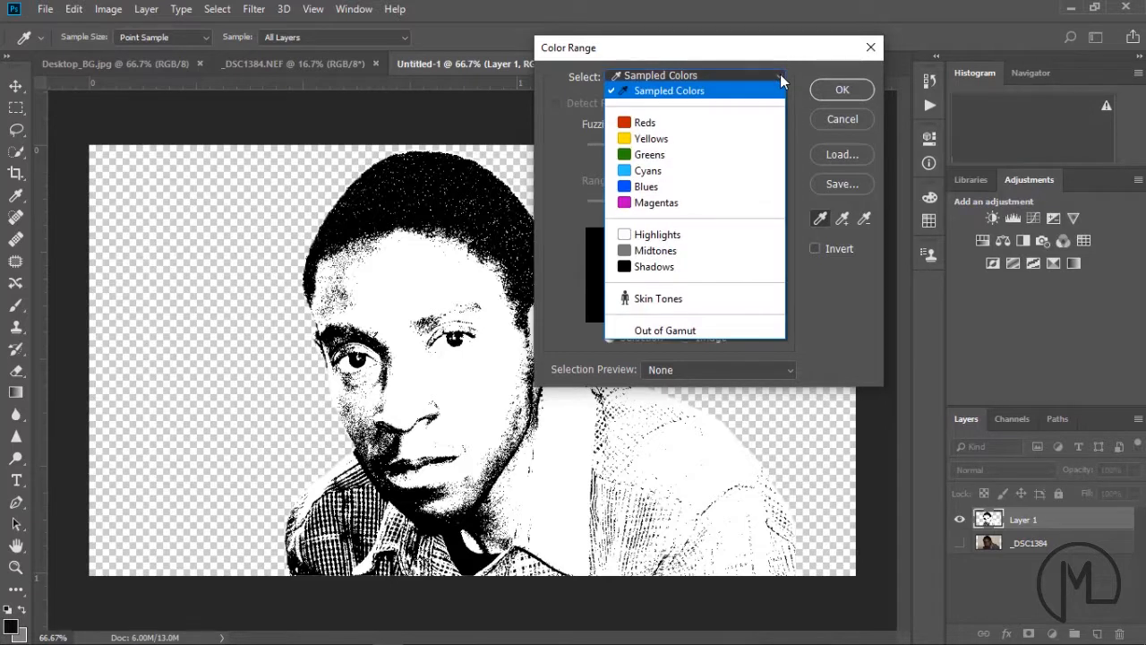
left_click(682, 270)
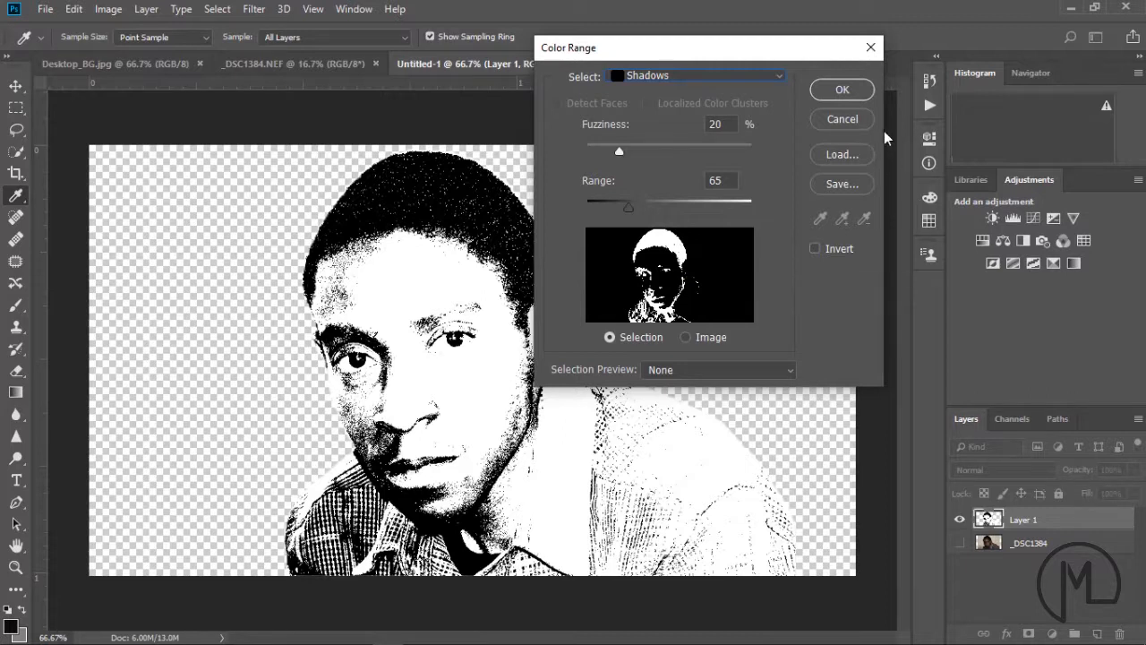
left_click(843, 90)
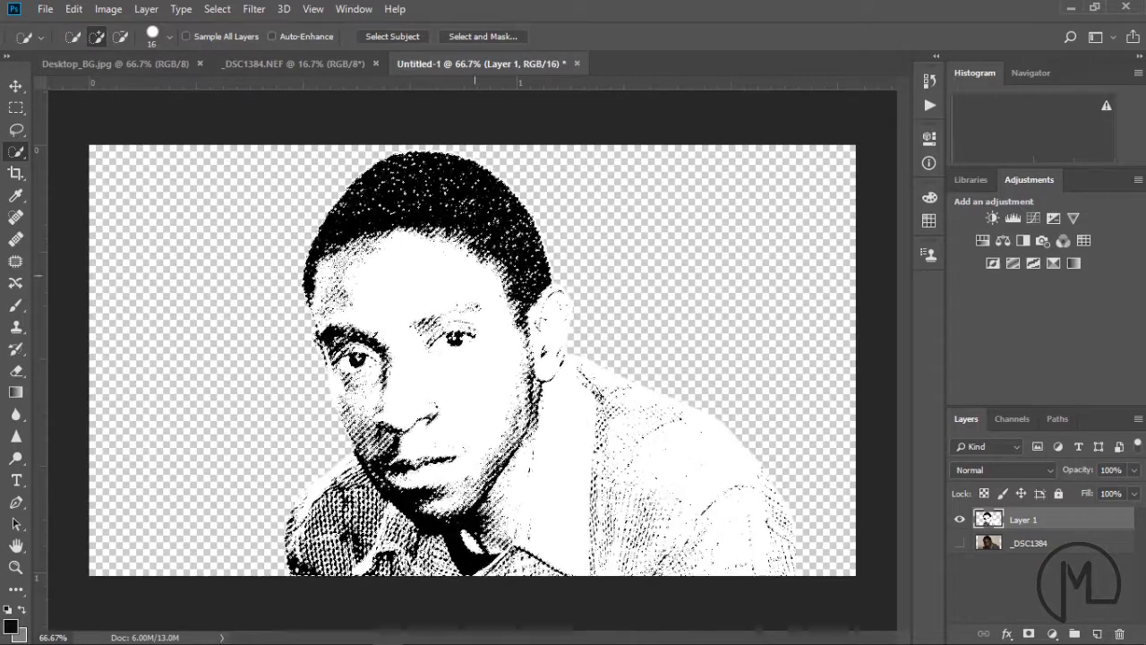
Step: Copy the selected shadows onto a new layer and hide Layer 1
right_click(407, 199)
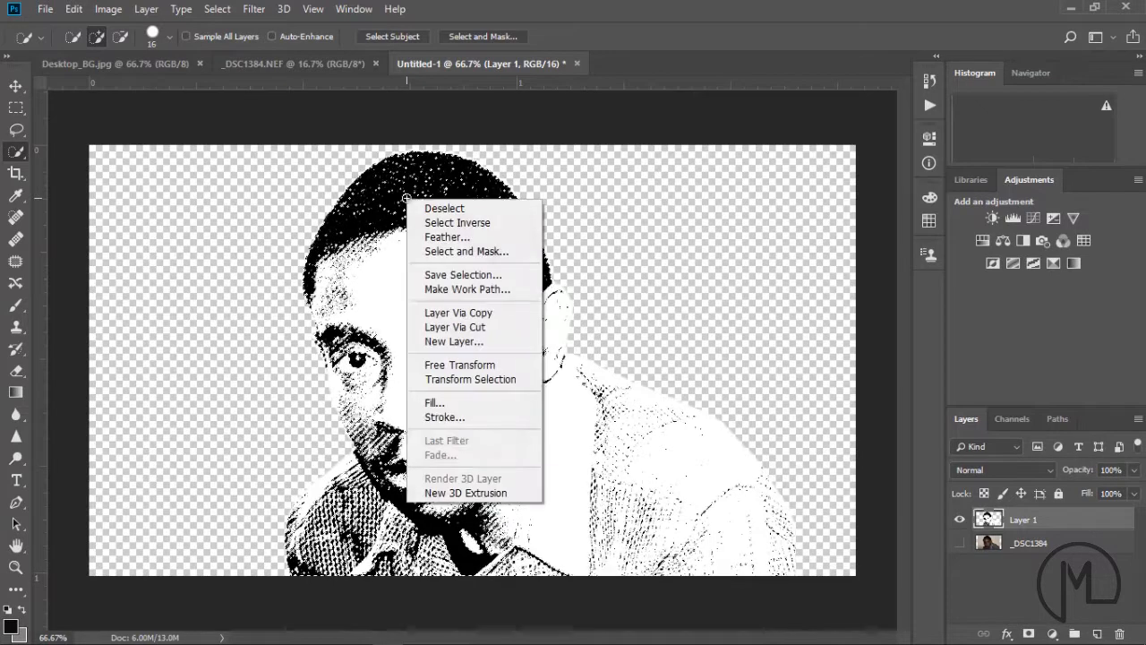
left_click(497, 316)
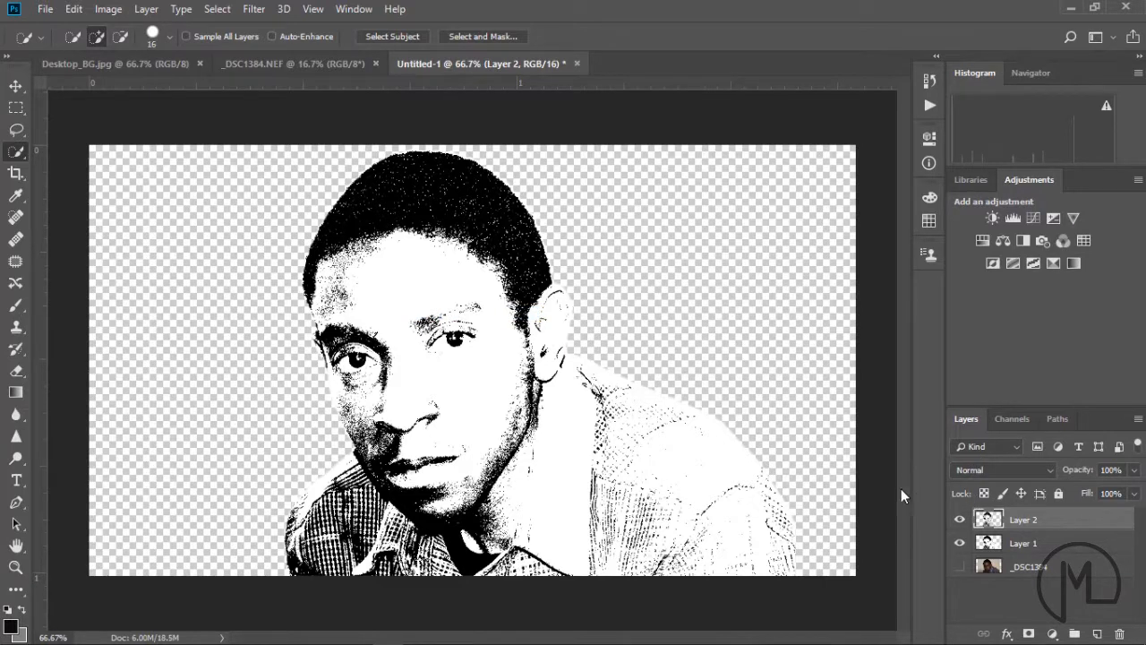
left_click(960, 544)
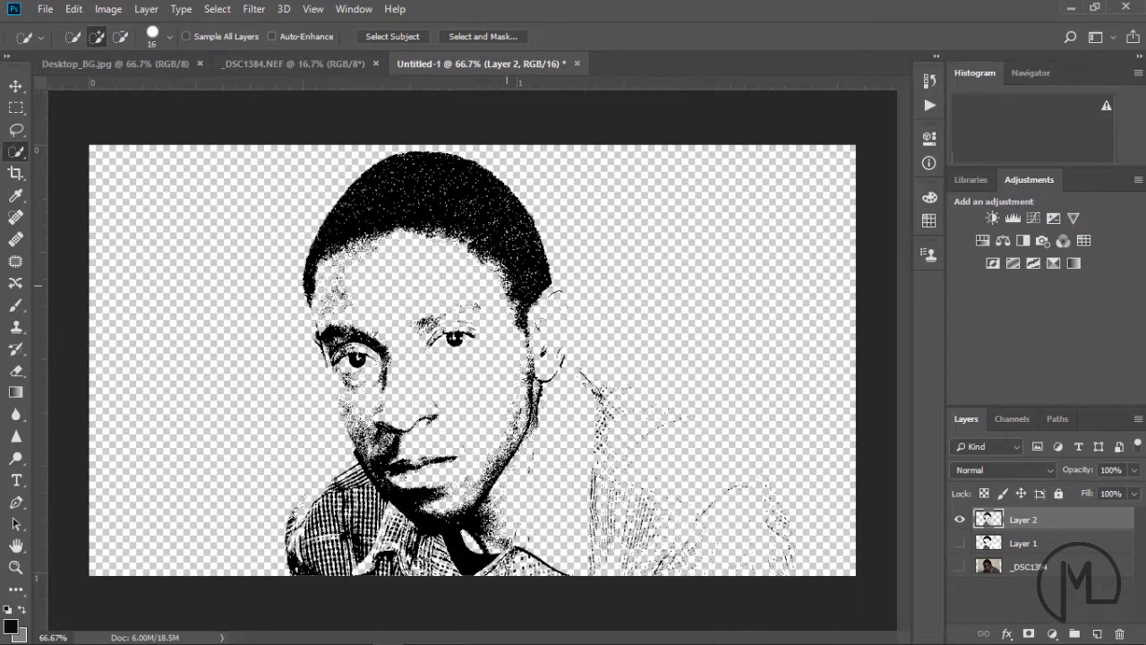
Step: Delete Layer 1 and the _DSC1384 layer, keeping only the black shadow layer
left_click(1027, 550)
left_click(1028, 567)
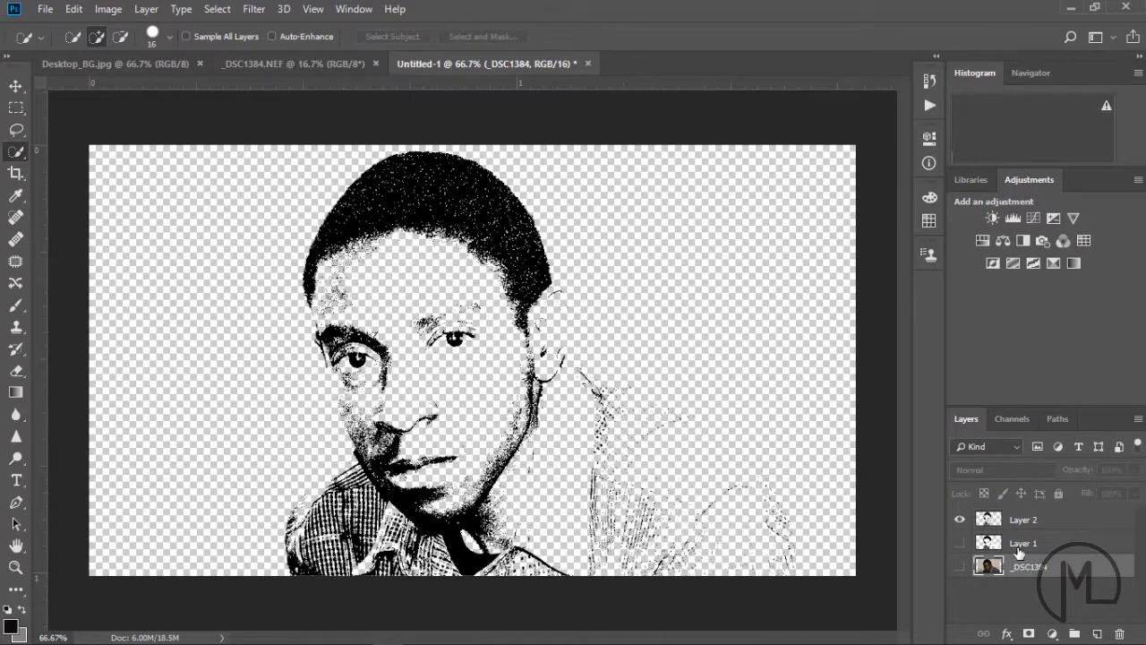
left_click(1018, 552)
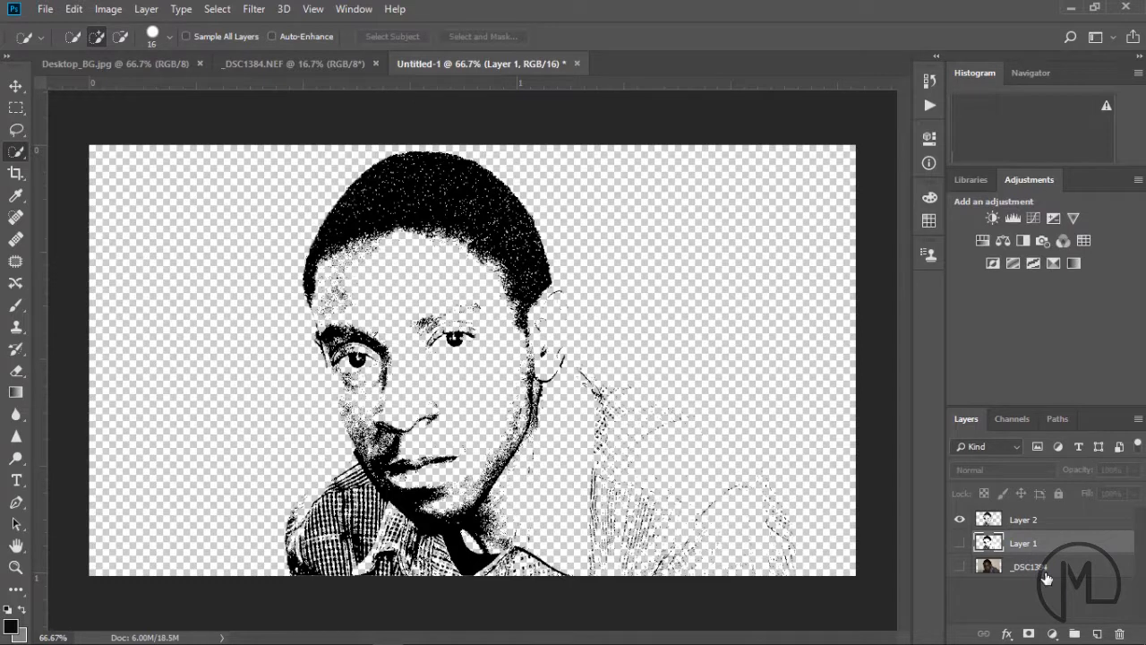
left_click(1037, 562, "shift")
left_click_drag(1036, 548, 1121, 634)
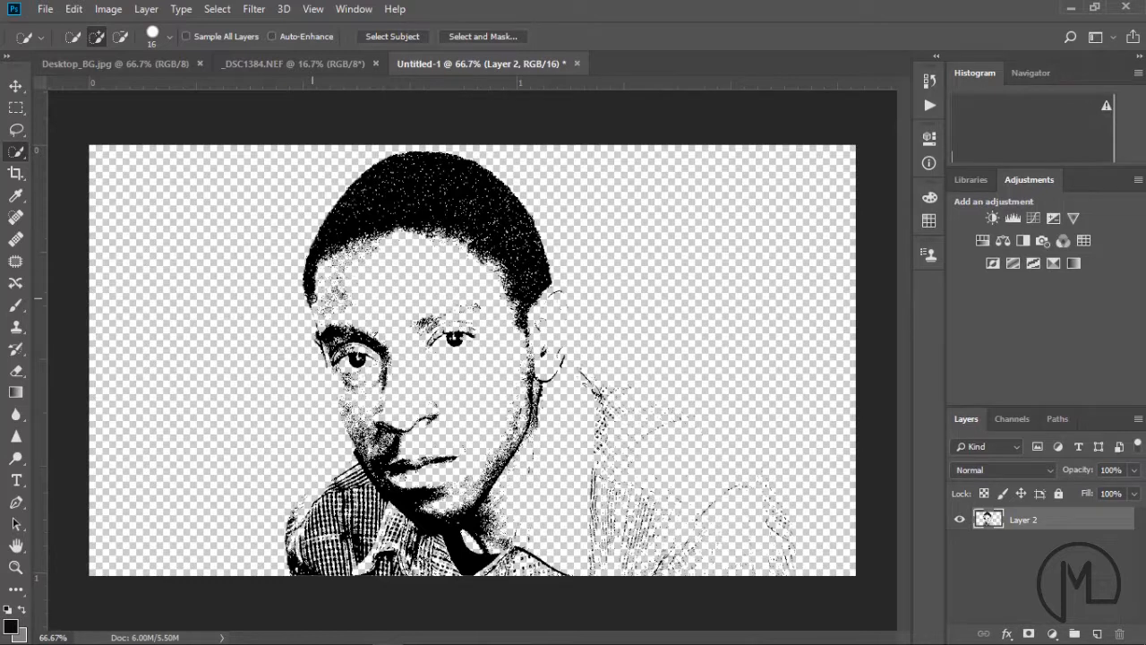
Step: Create a new layer and fill it with the light pink colour #e6dbdb at 100% opacity in Normal mode
left_click(1097, 634)
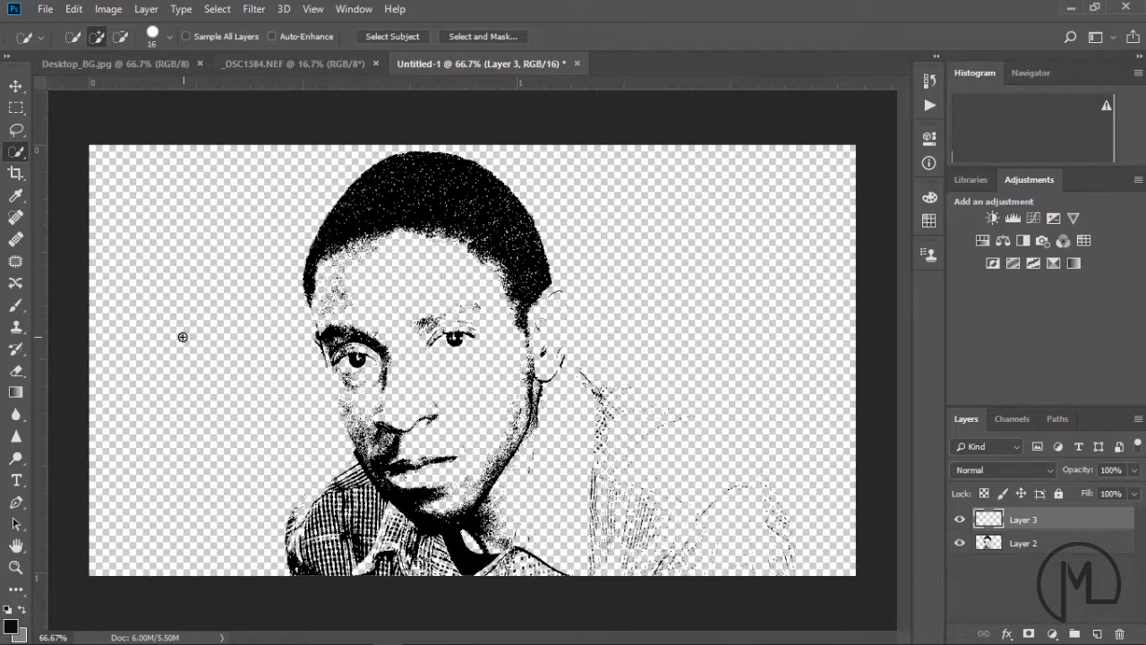
left_click(70, 11)
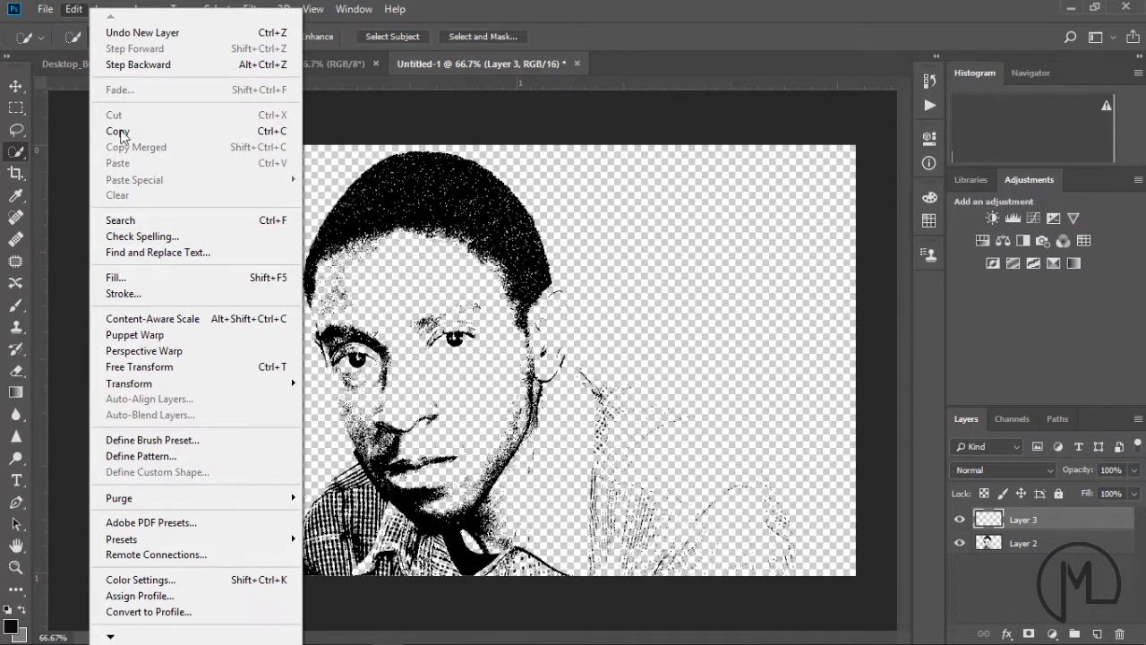
left_click(147, 280)
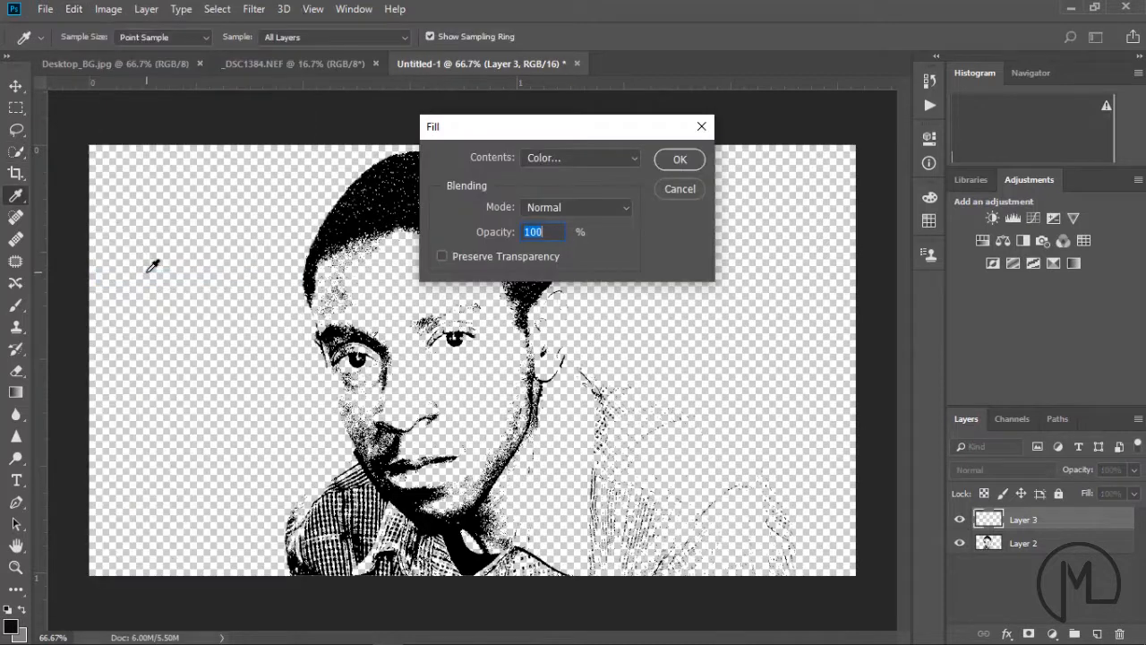
left_click(637, 157)
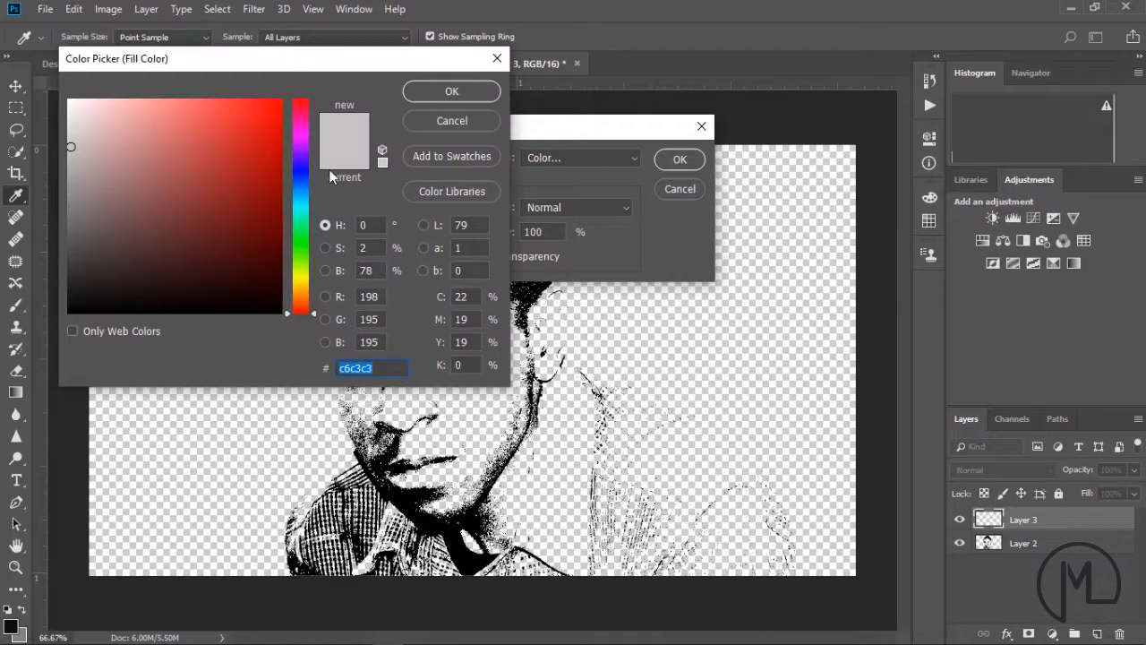
left_click_drag(72, 145, 78, 120)
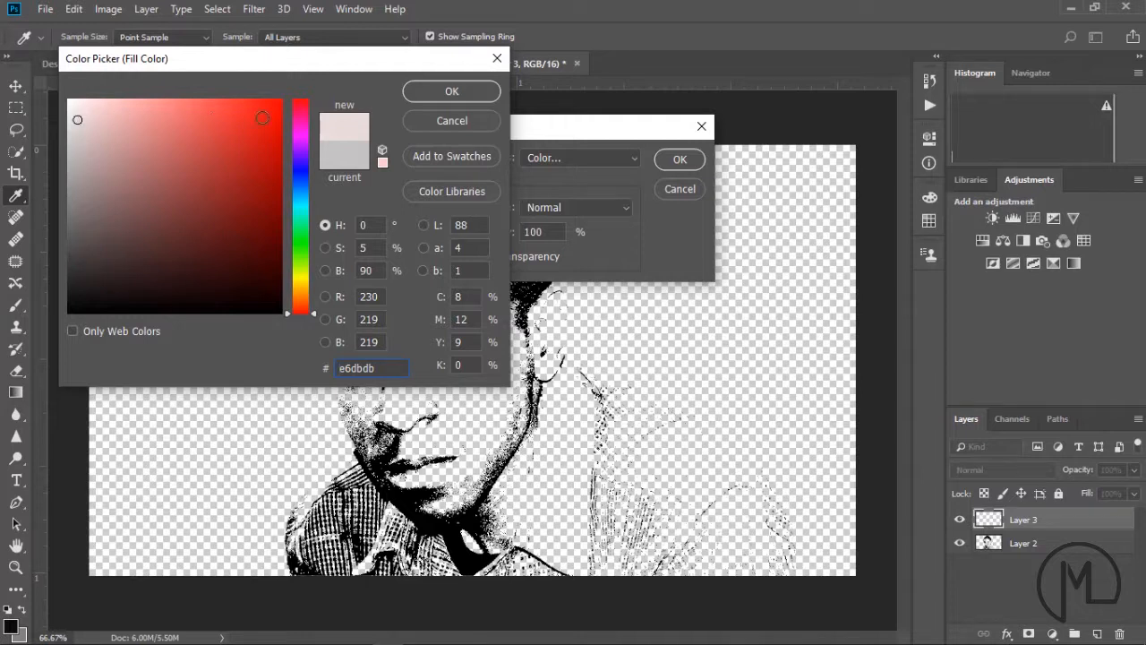
left_click(471, 91)
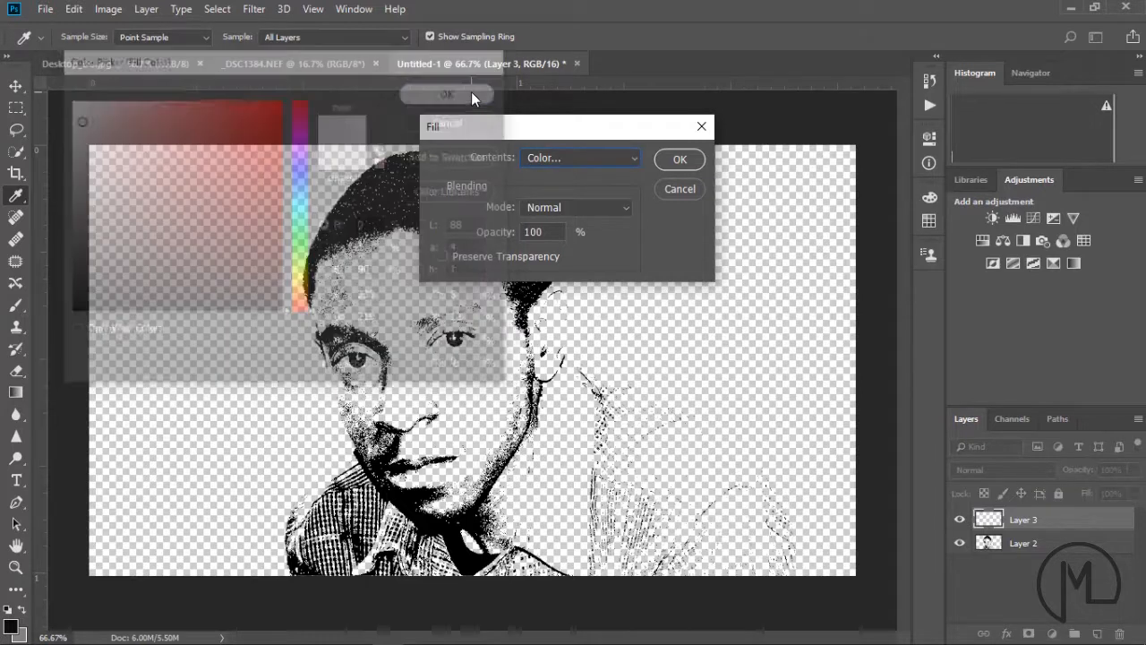
left_click(677, 161)
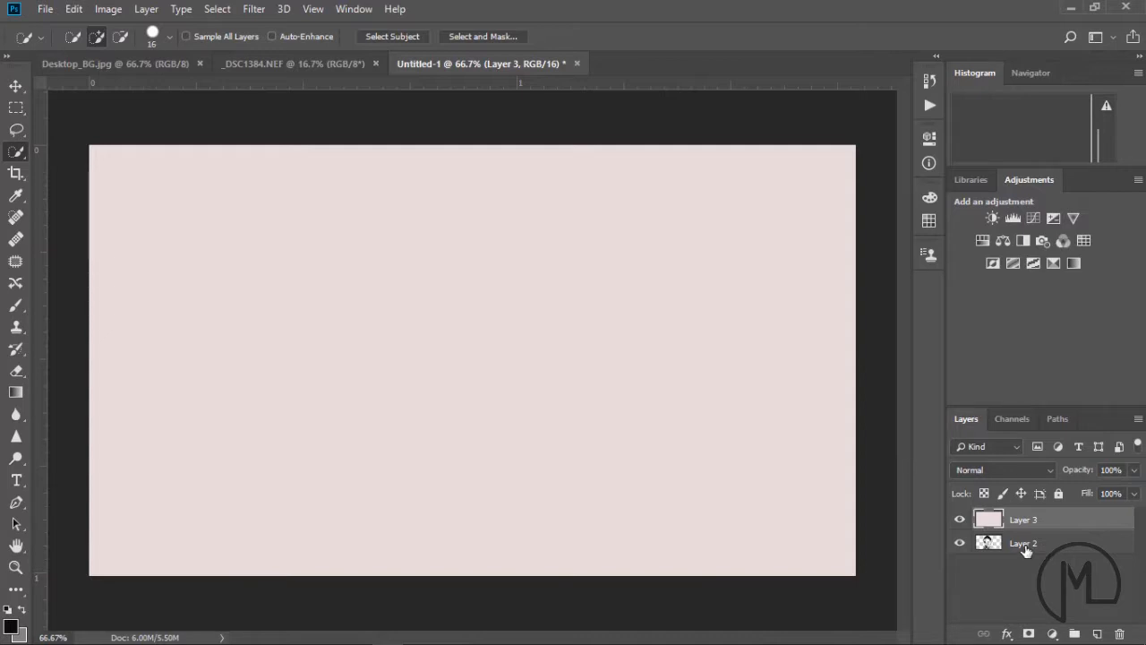
Step: Move the portrait layer above the pink fill layer and rename the two layers Sketch and BG
left_click_drag(1026, 550, 1023, 518)
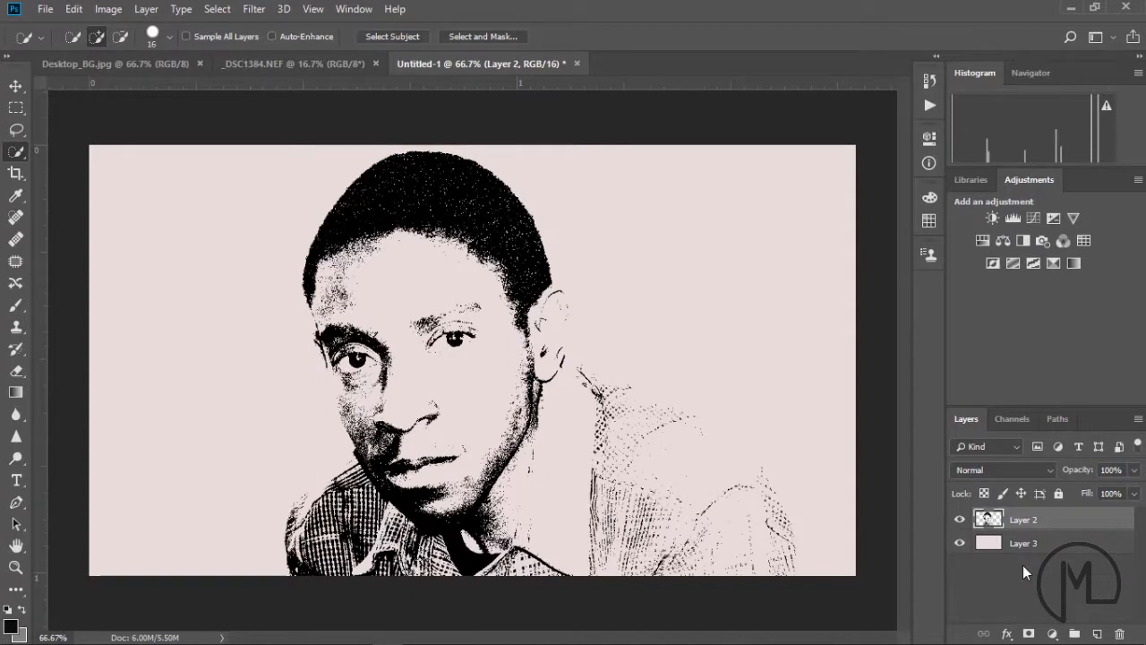
double_click(1026, 518)
type("Sketch")
left_click(1031, 566)
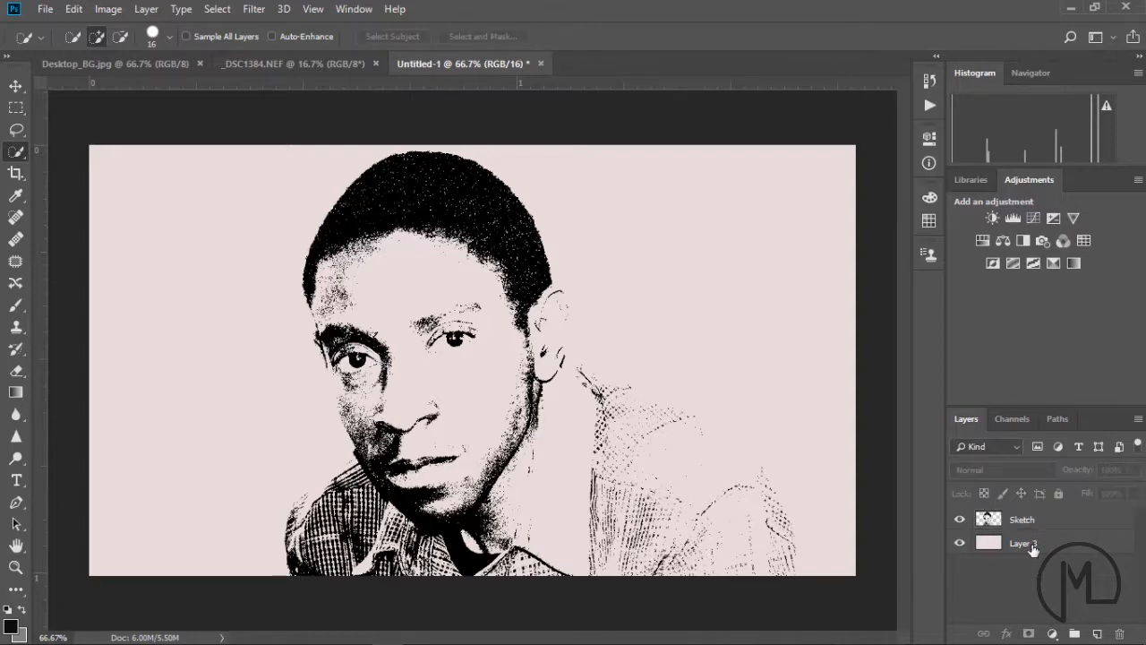
double_click(1030, 544)
type("BG")
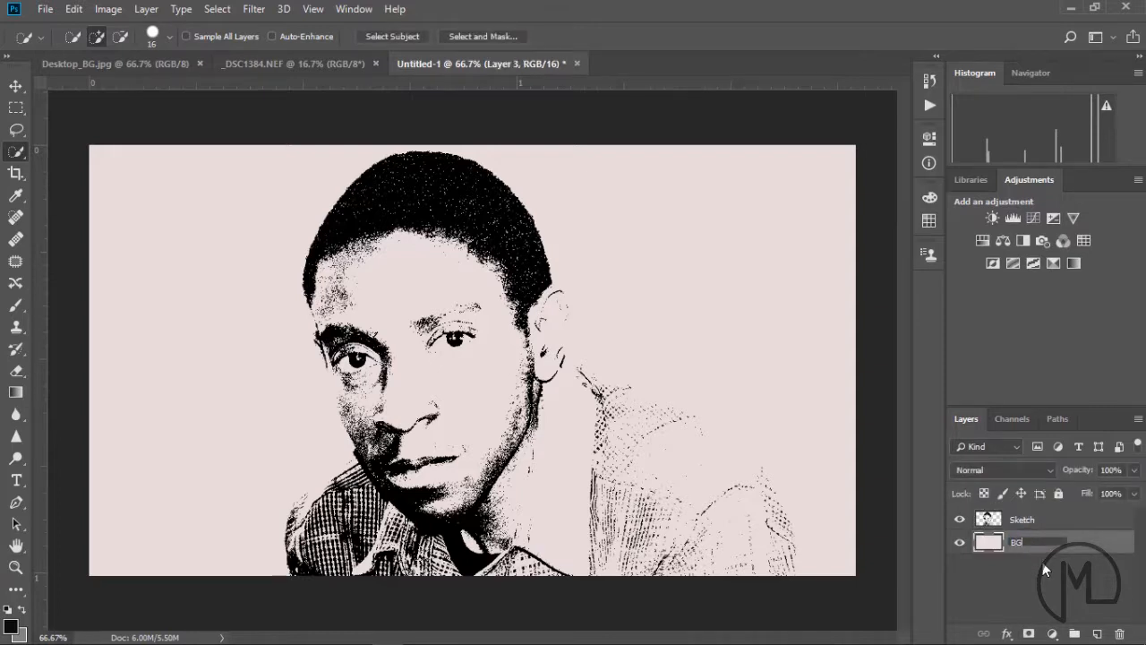
left_click(1042, 561)
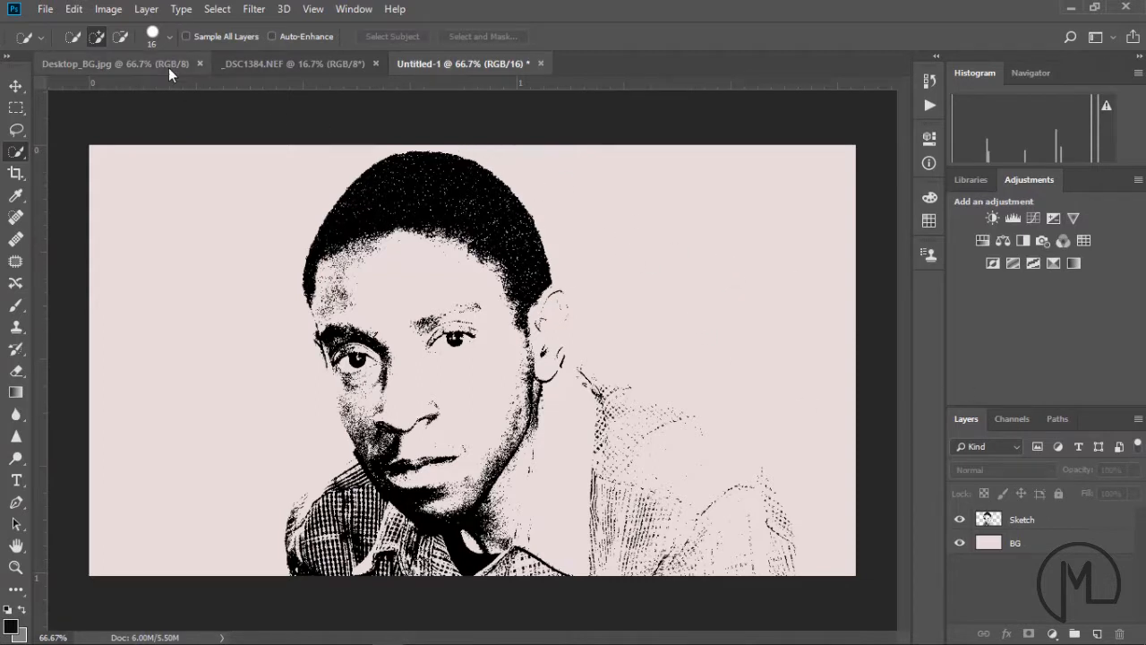
Step: Apply the Add Noise filter to the BG layer with an amount of 9.75%, uniform distribution and monochromatic noise
left_click(1050, 545)
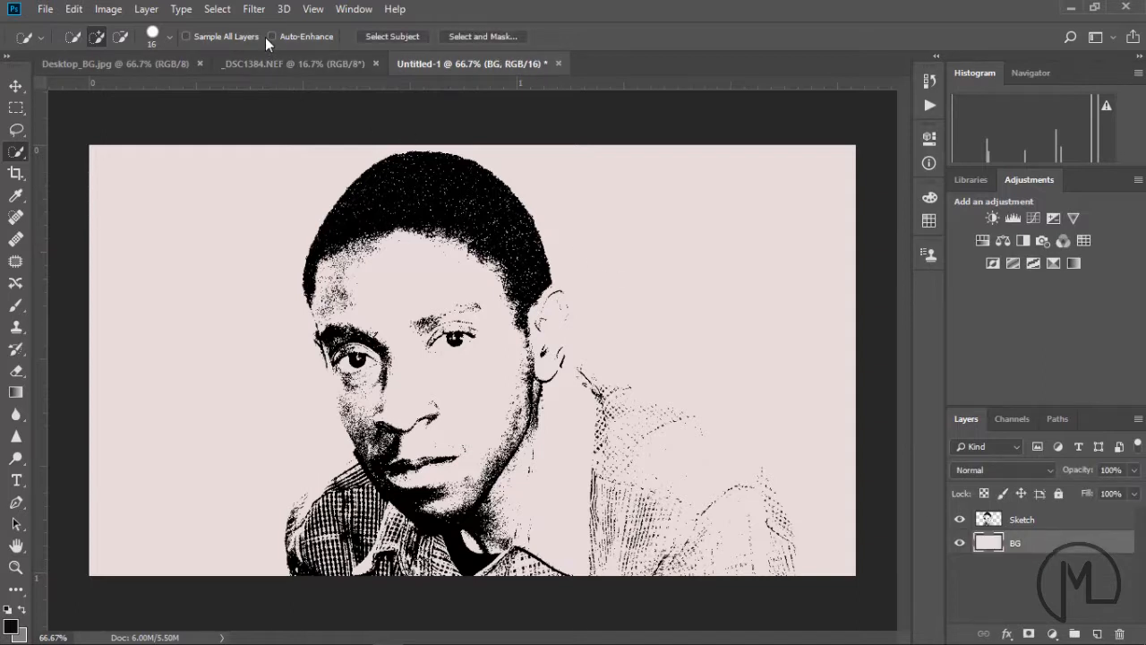
left_click(255, 10)
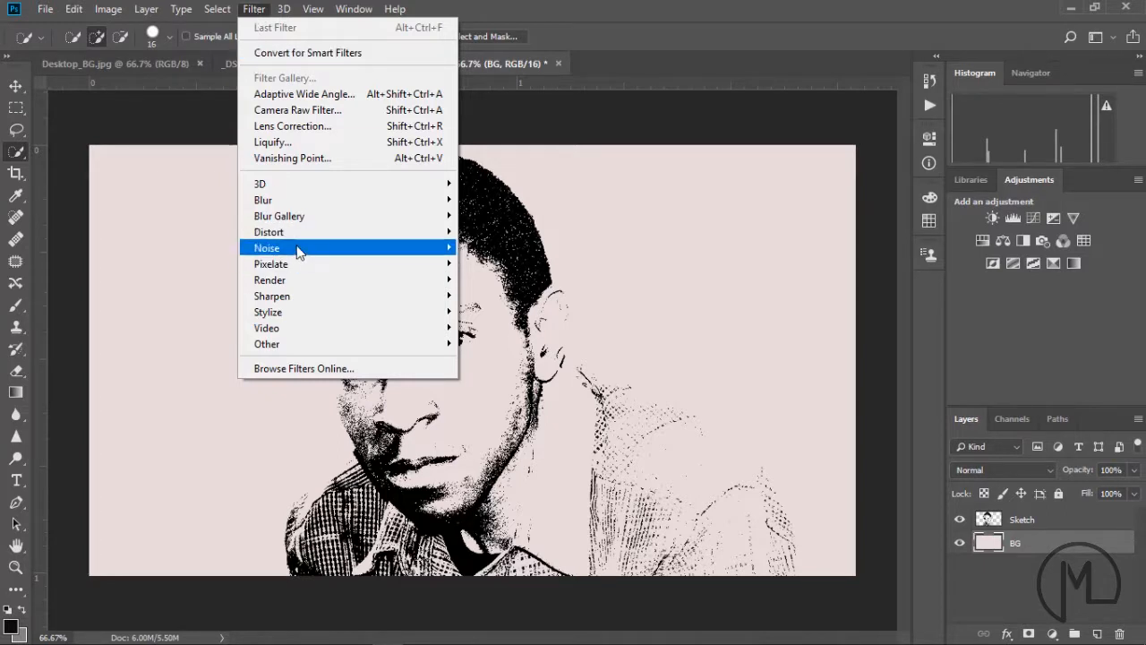
mouse_move(303, 247)
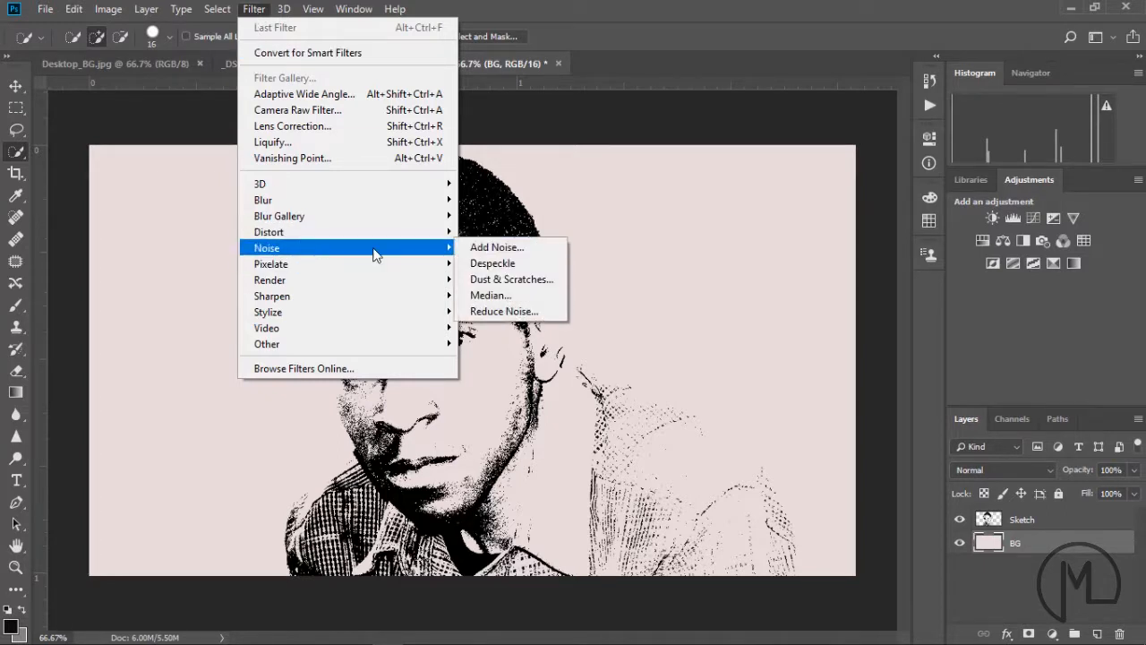
left_click(510, 249)
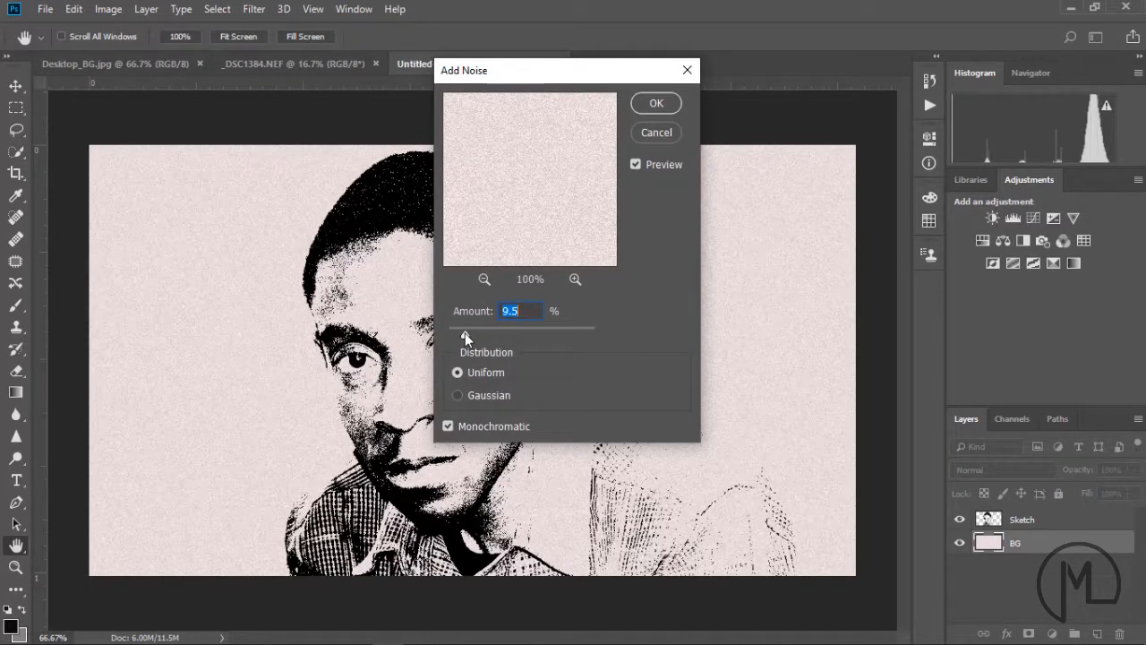
mouse_move(464, 332)
left_mouse_down()
mouse_move(495, 331)
mouse_move(465, 327)
left_mouse_up()
type("9.75")
left_click(666, 107)
key("w")
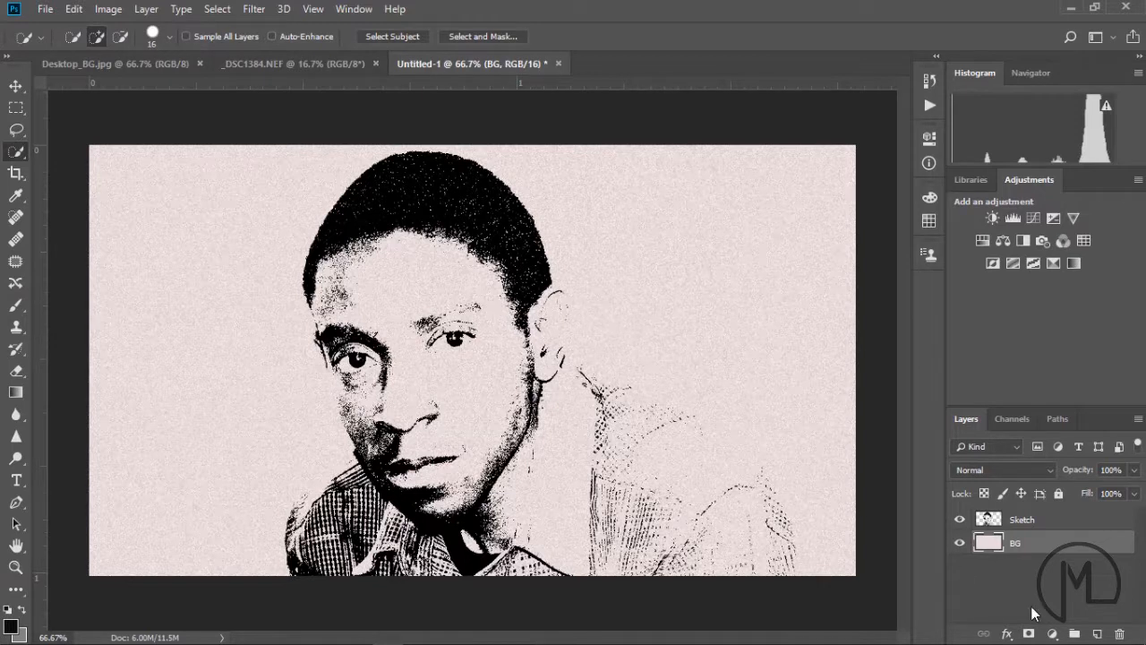
Step: Scale the Sketch layer down to about 90%, keeping its lower-left corner at the canvas's lower edge
left_click(1026, 521)
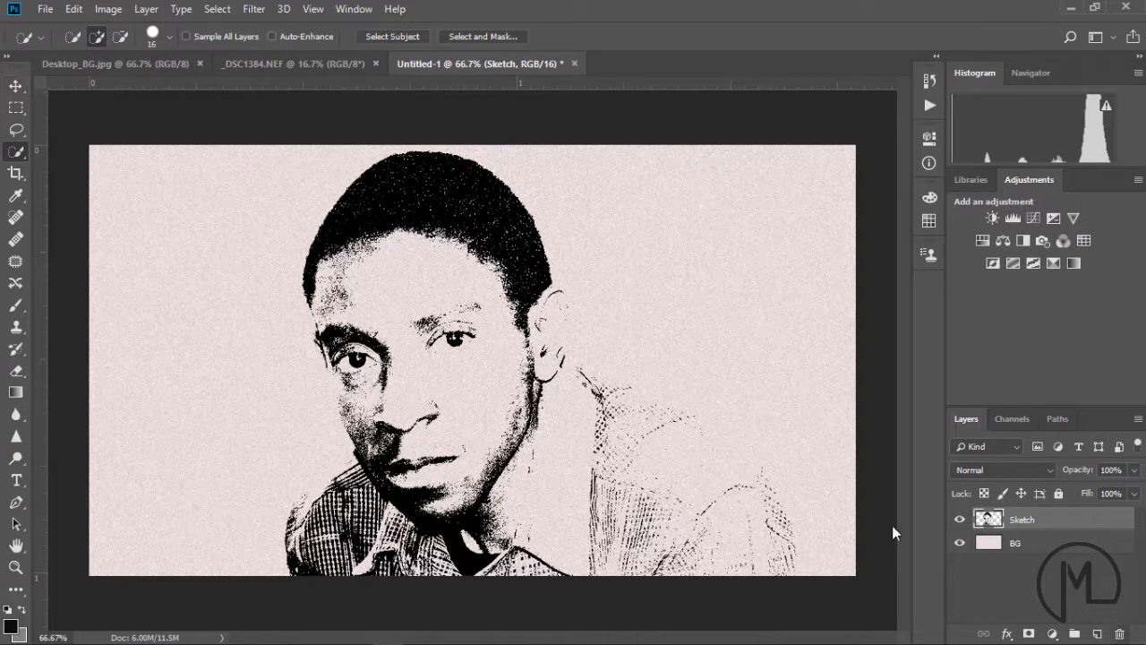
left_click(16, 87)
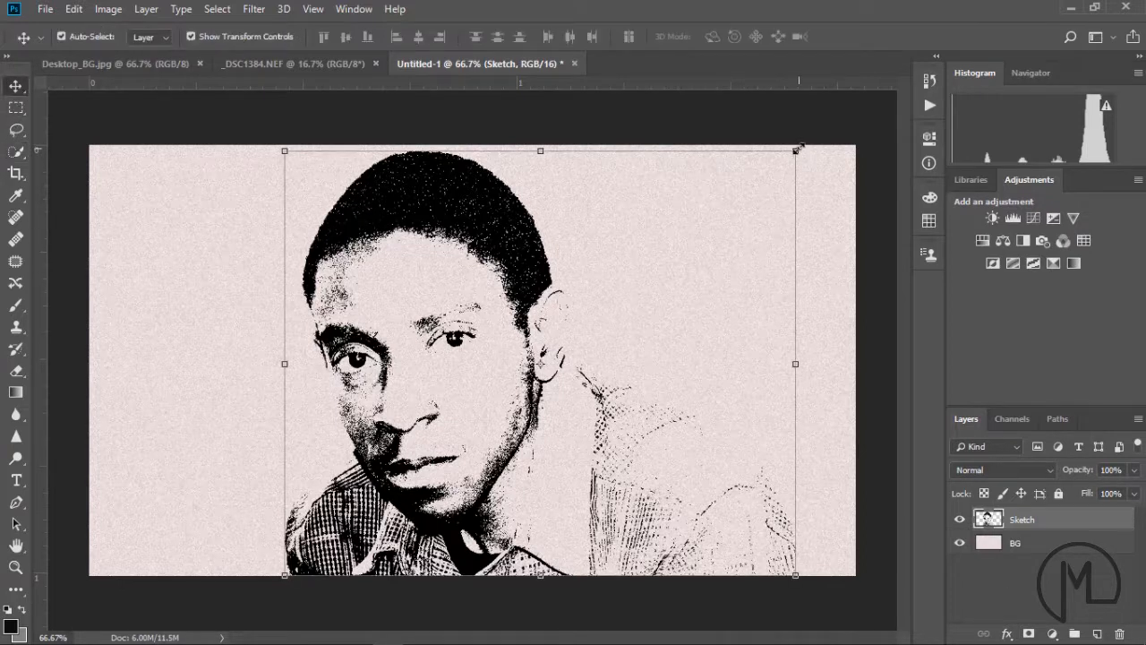
left_click_drag(798, 148, 749, 190)
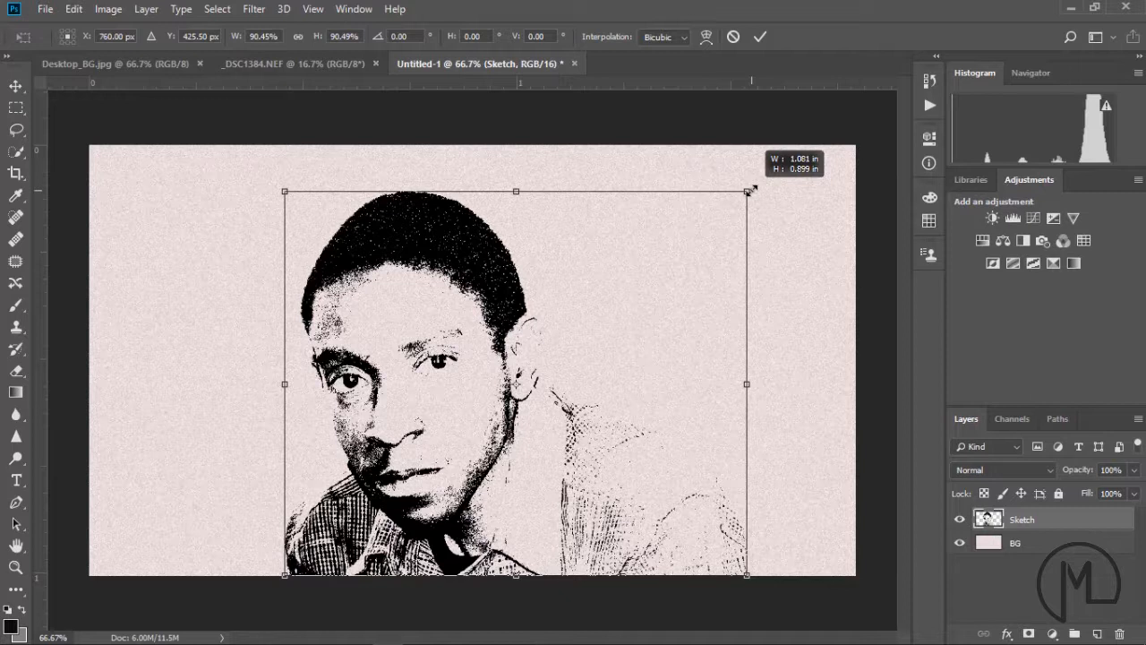
left_click_drag(750, 190, 744, 191)
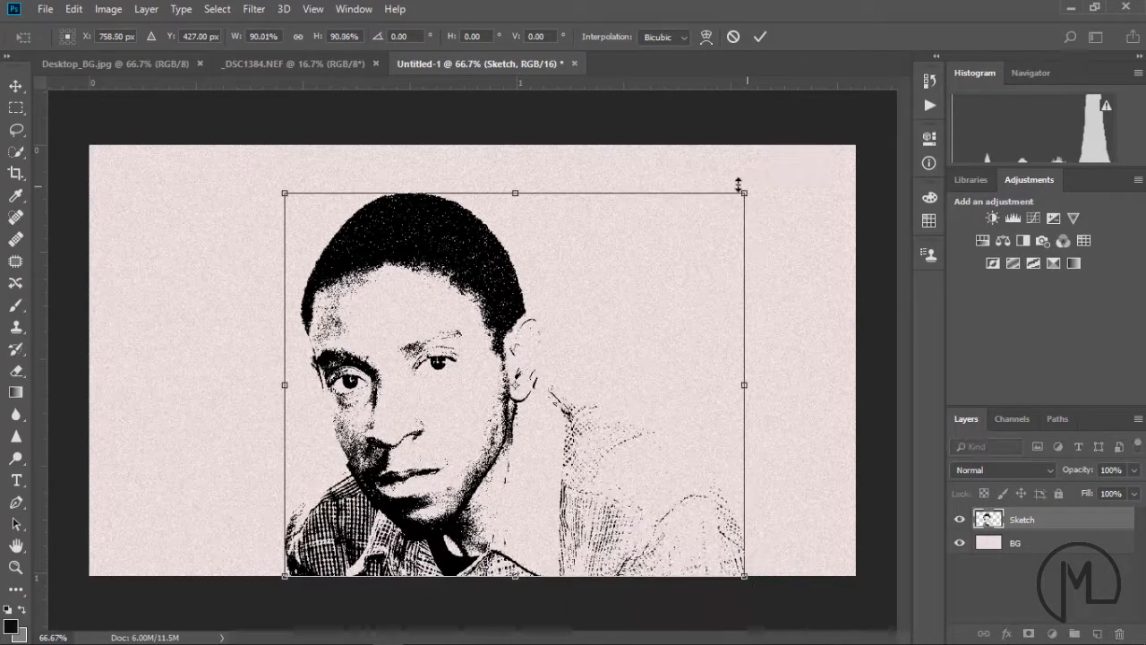
left_click(758, 36)
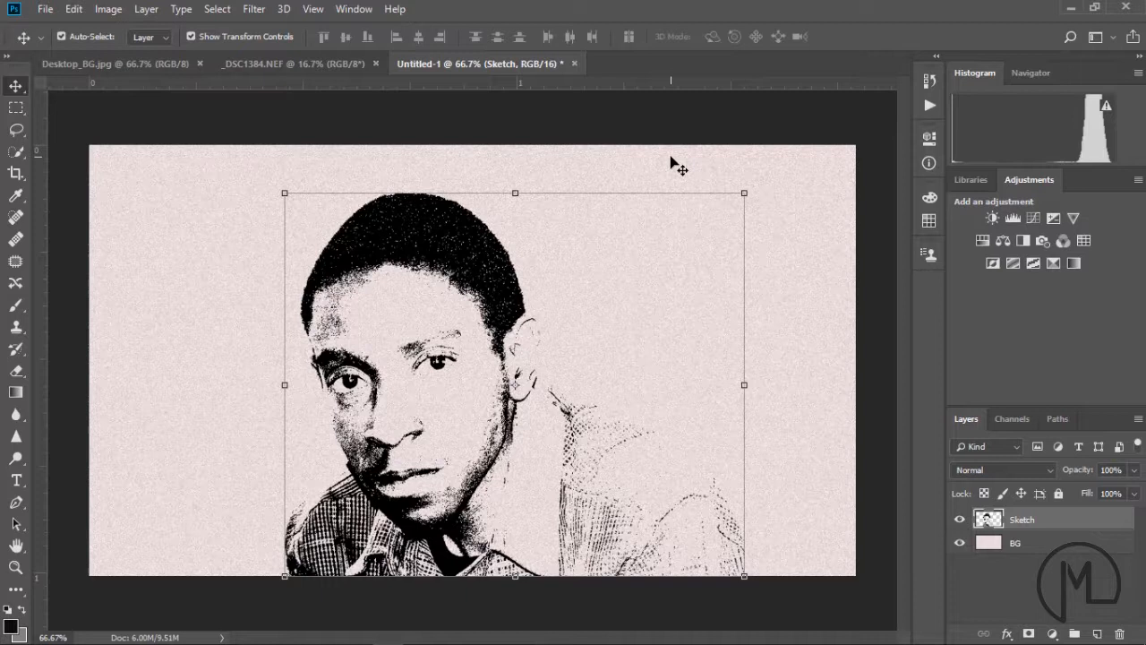
left_click(1012, 580)
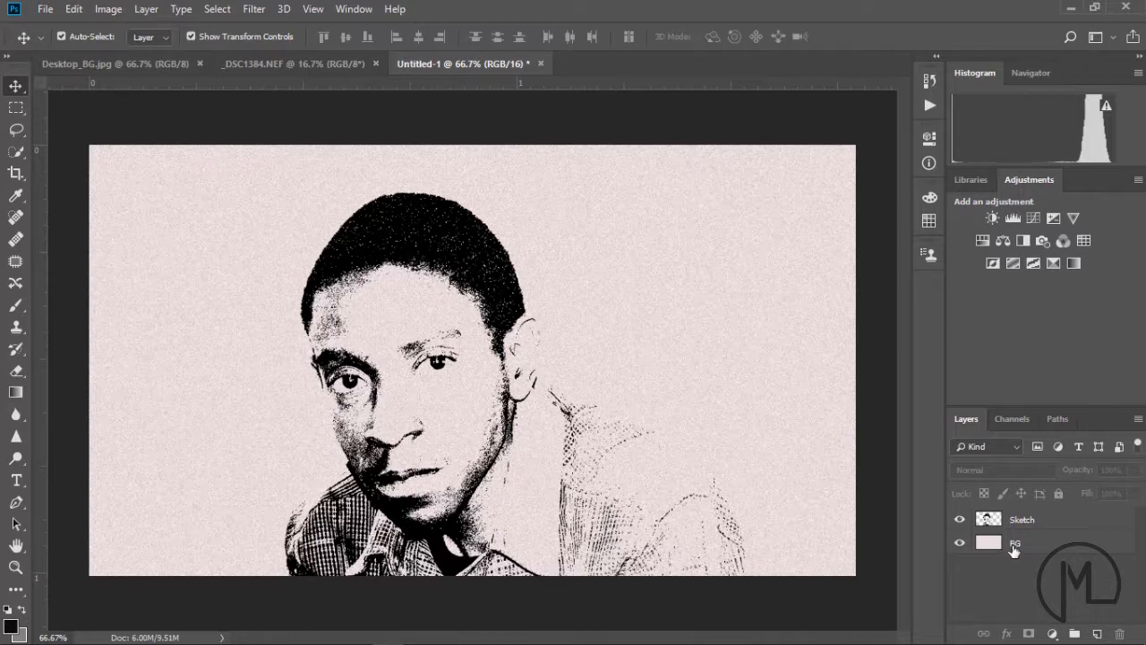
Step: Create a new layer above BG and render black-and-white Clouds on it
left_click(1012, 544)
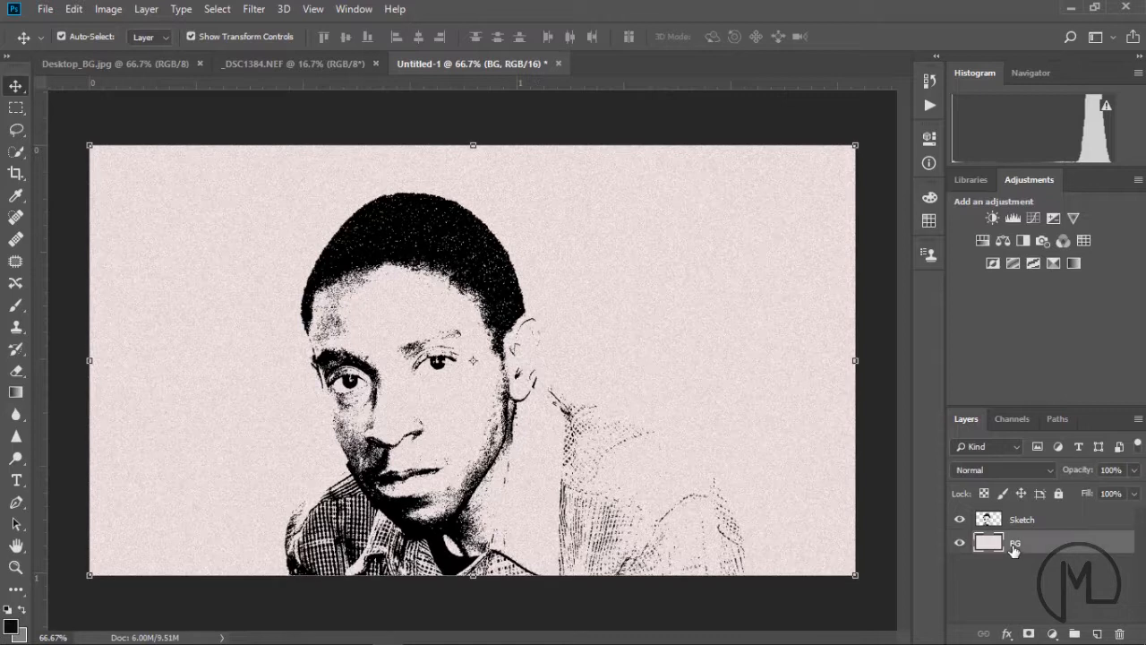
left_click(1099, 634)
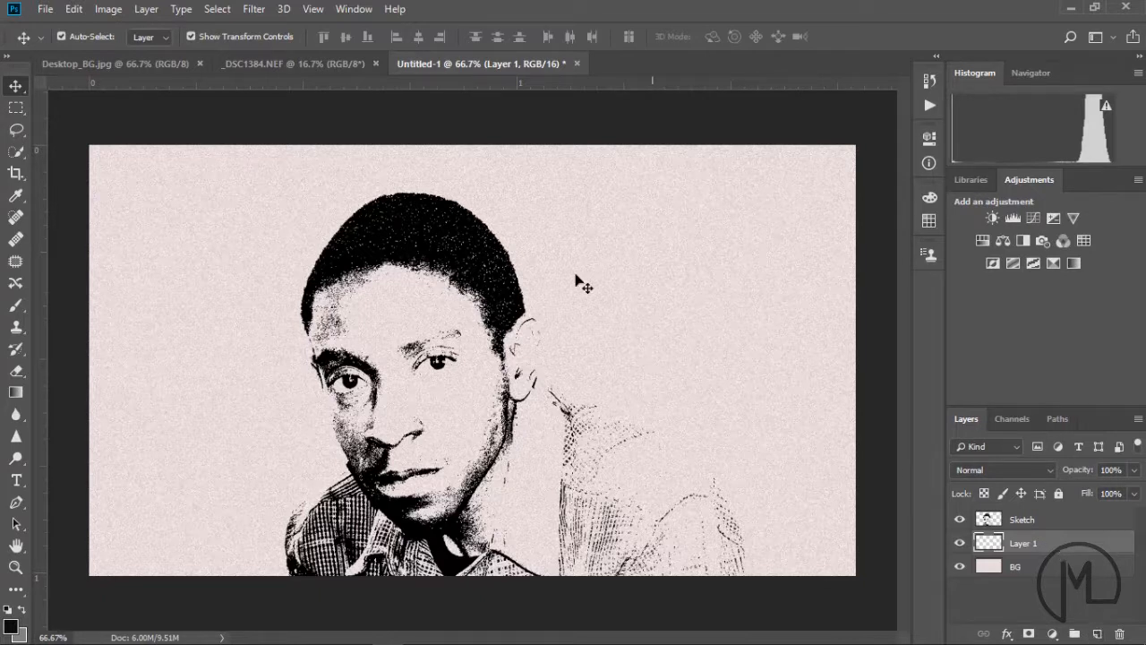
left_click(244, 9)
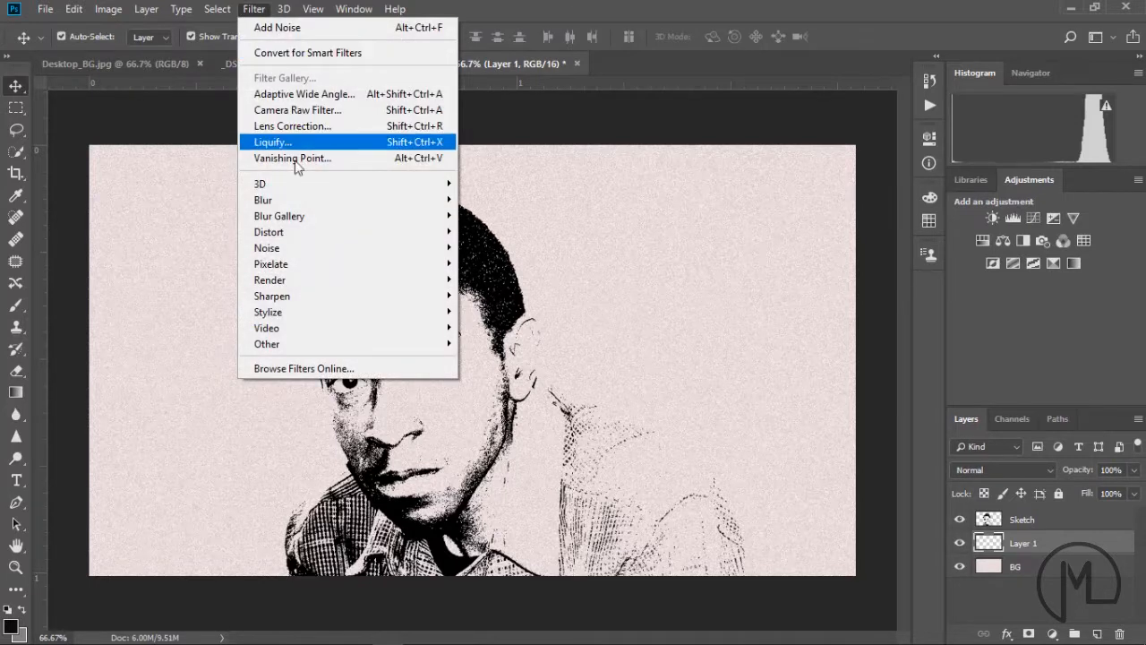
mouse_move(307, 282)
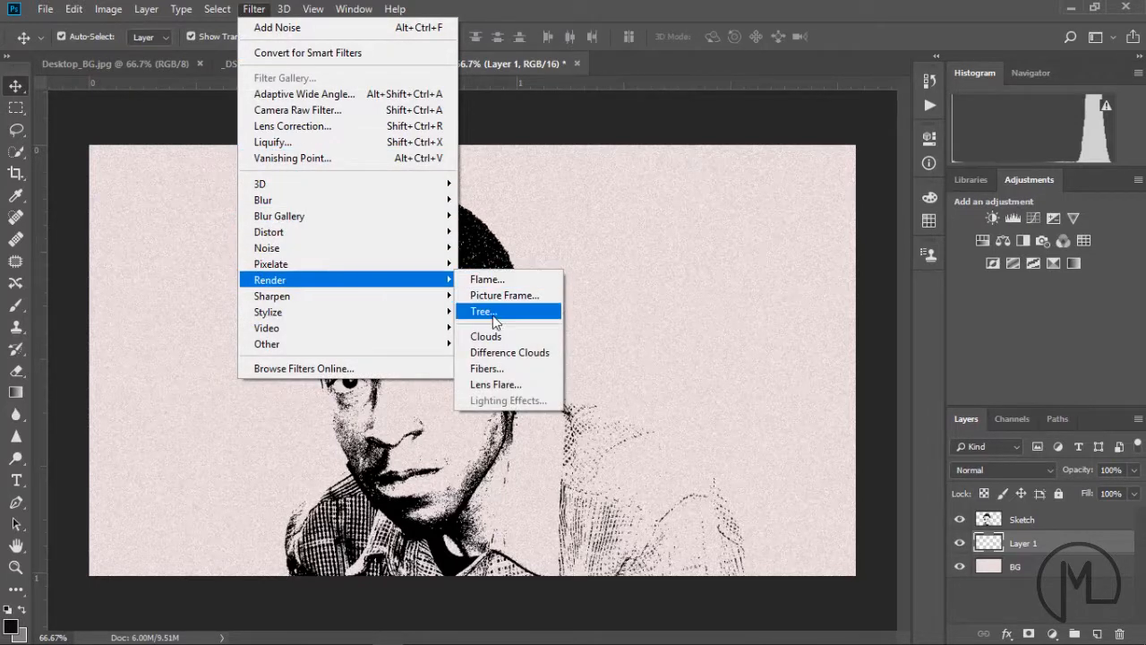
left_click(495, 339)
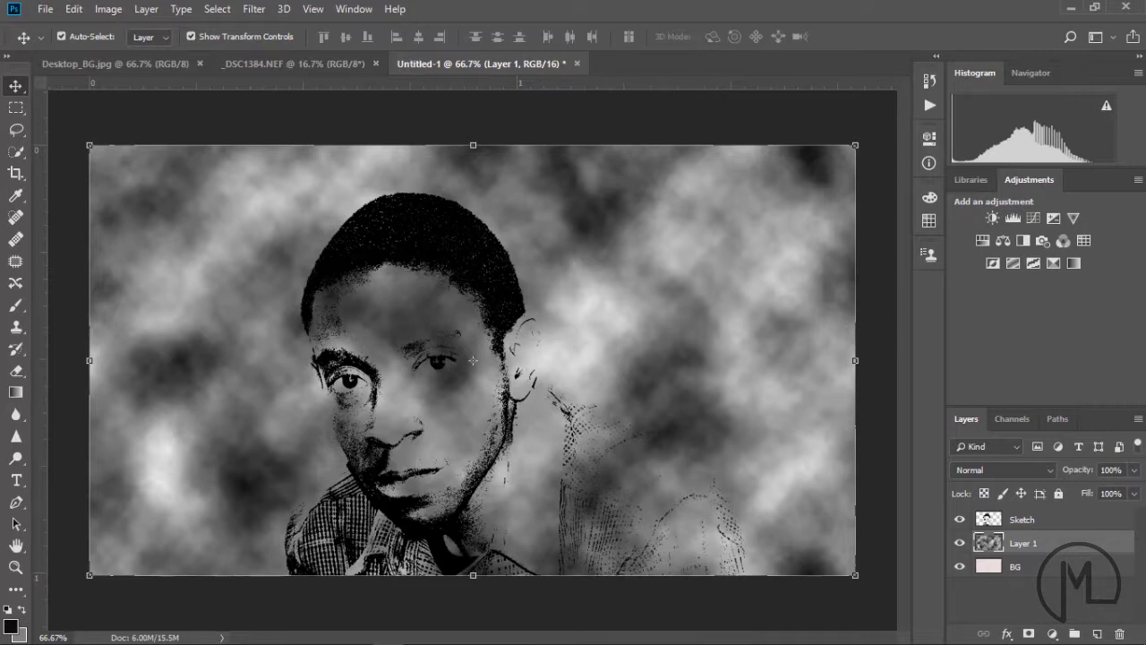
Step: Reduce the fill of the clouds layer to 27.5%
left_click(1135, 493)
left_click_drag(1135, 517, 1080, 512)
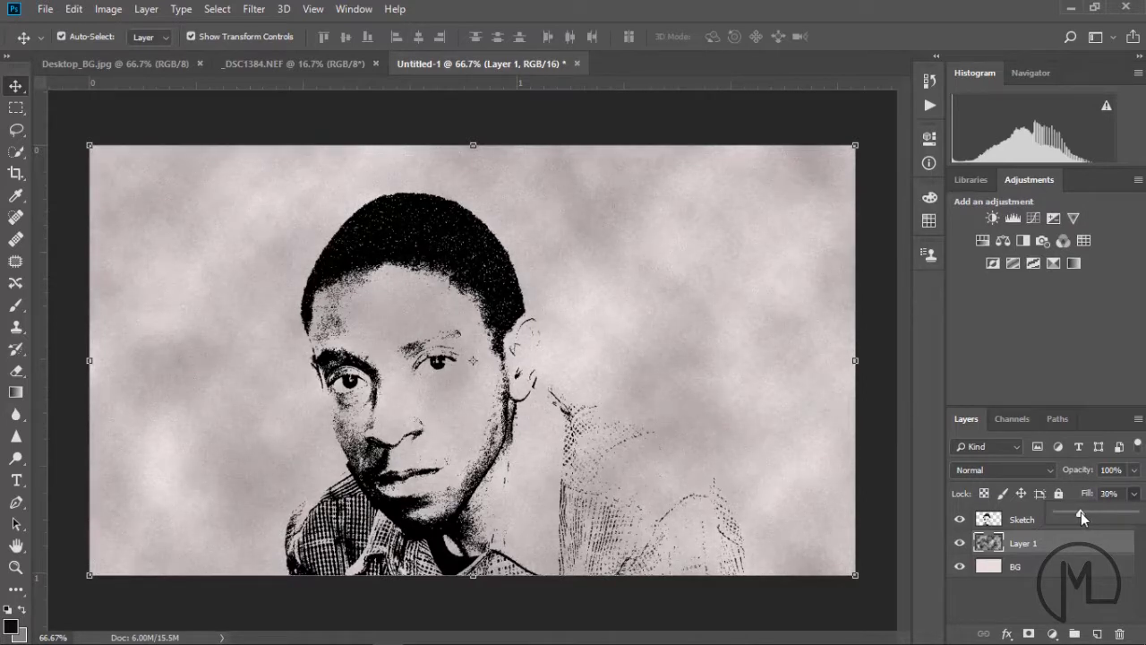
left_click_drag(1081, 512, 1084, 512)
left_click(1101, 495)
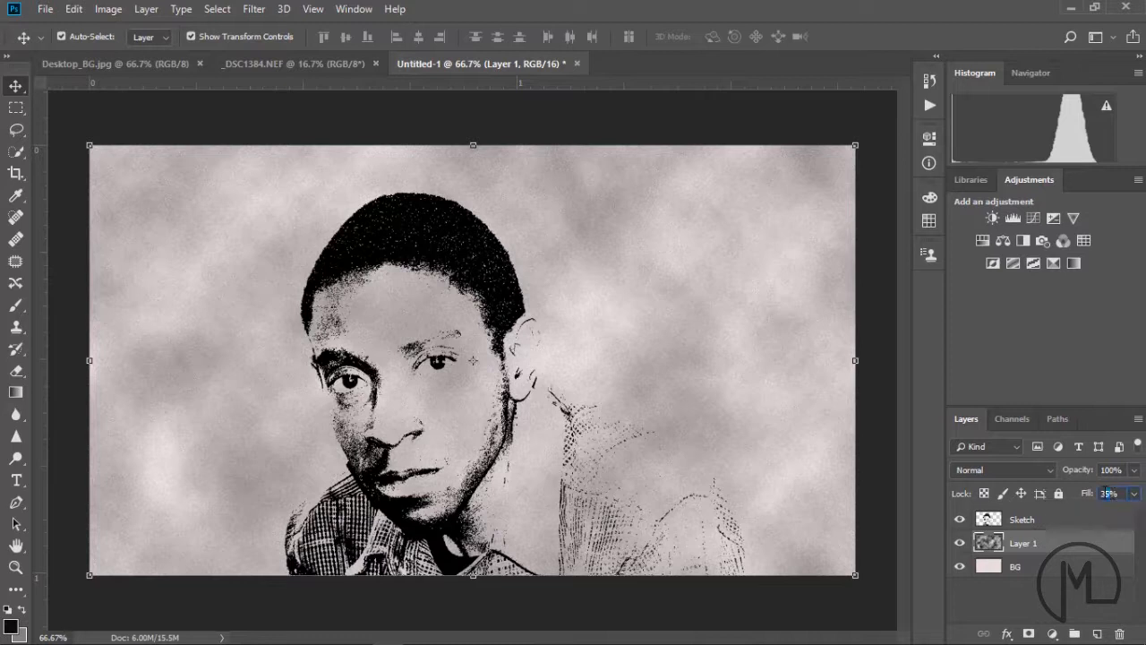
type("27.5")
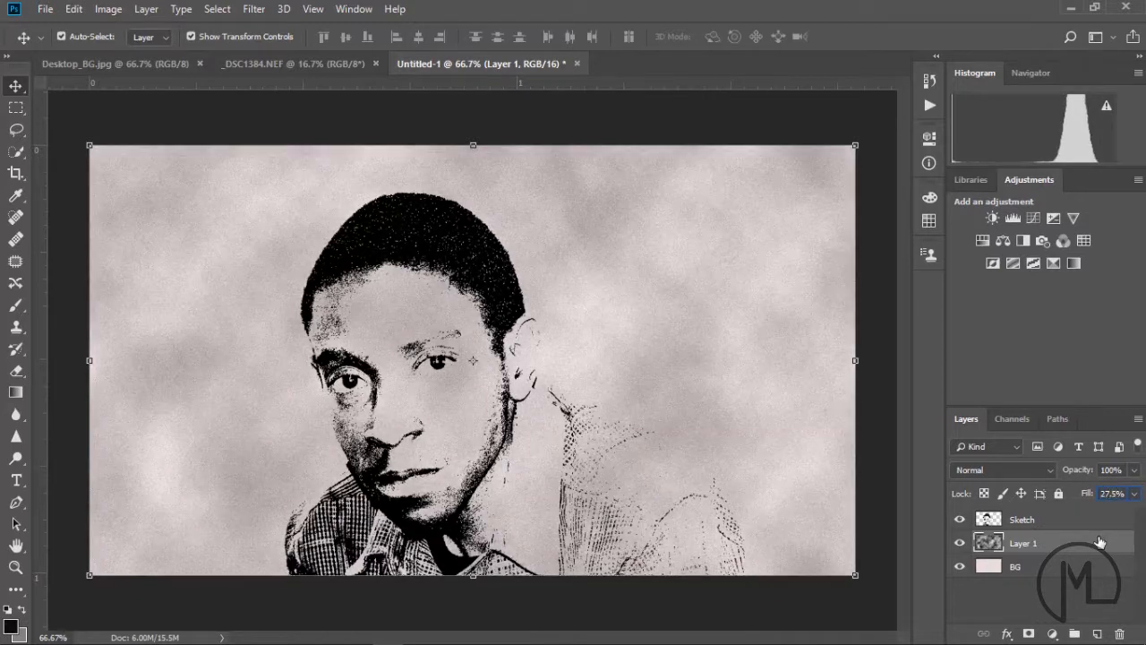
left_click(1052, 598)
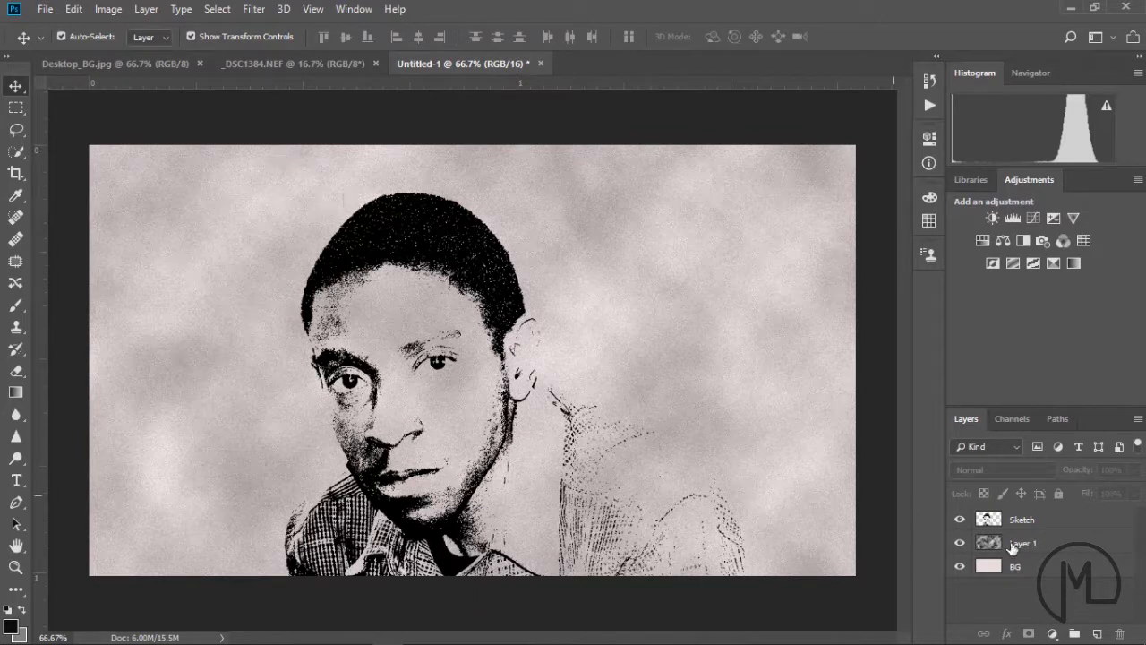
Step: Add a Curves adjustment layer above the clouds layer and raise the Red curve's midtones with a point at about input 123
left_click(1045, 552)
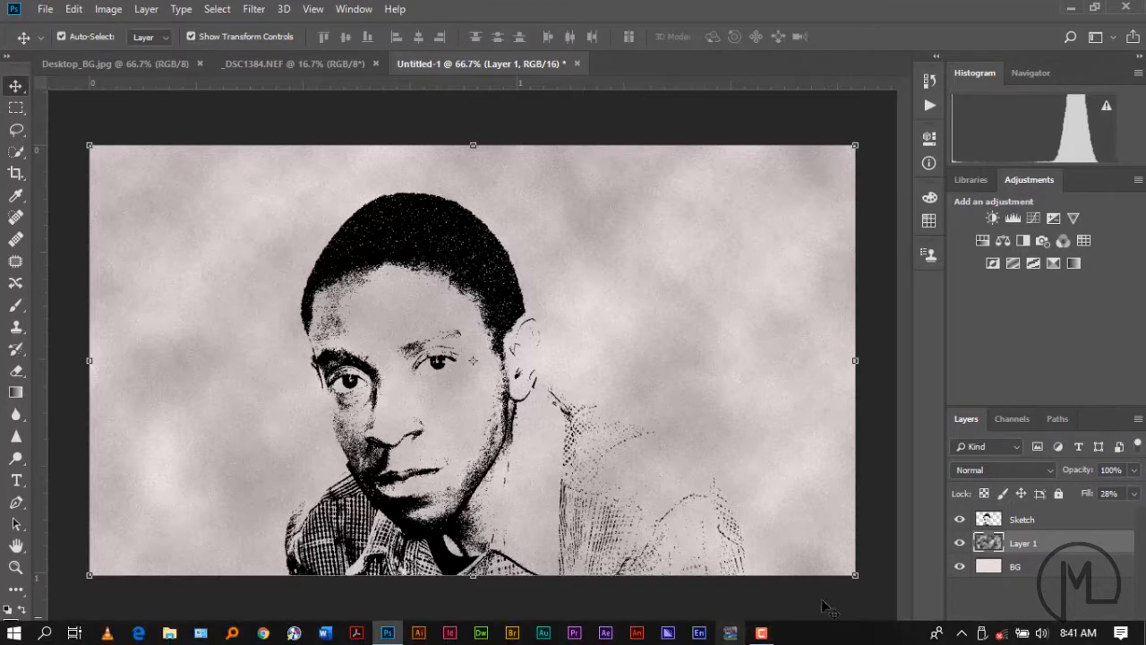
left_click(1021, 523)
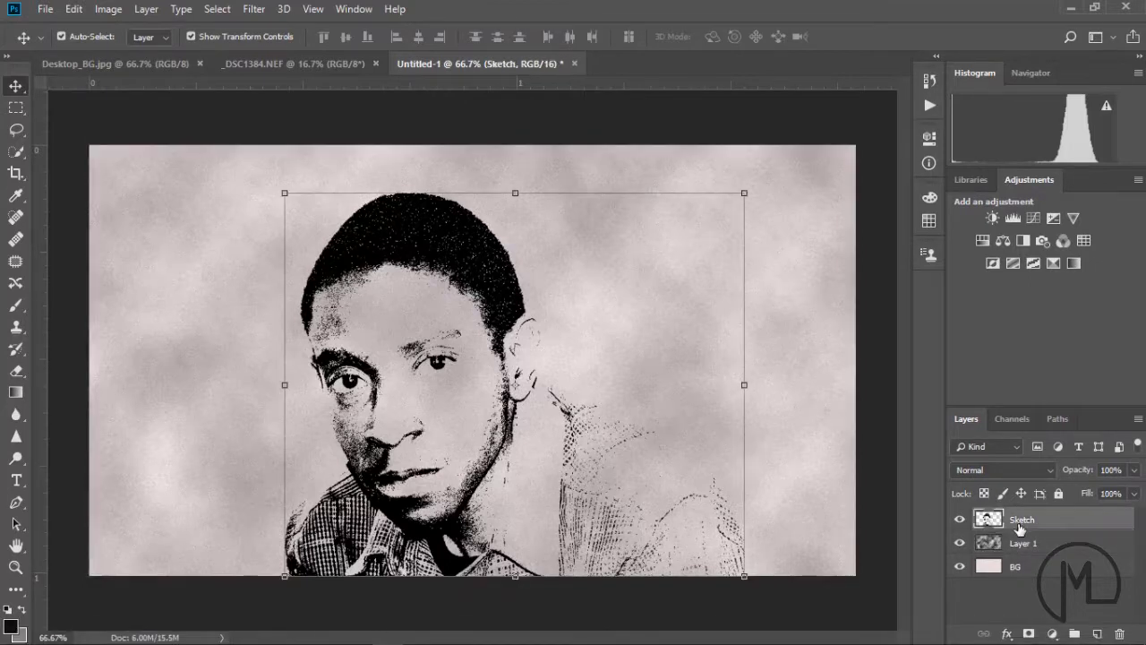
left_click(1024, 548)
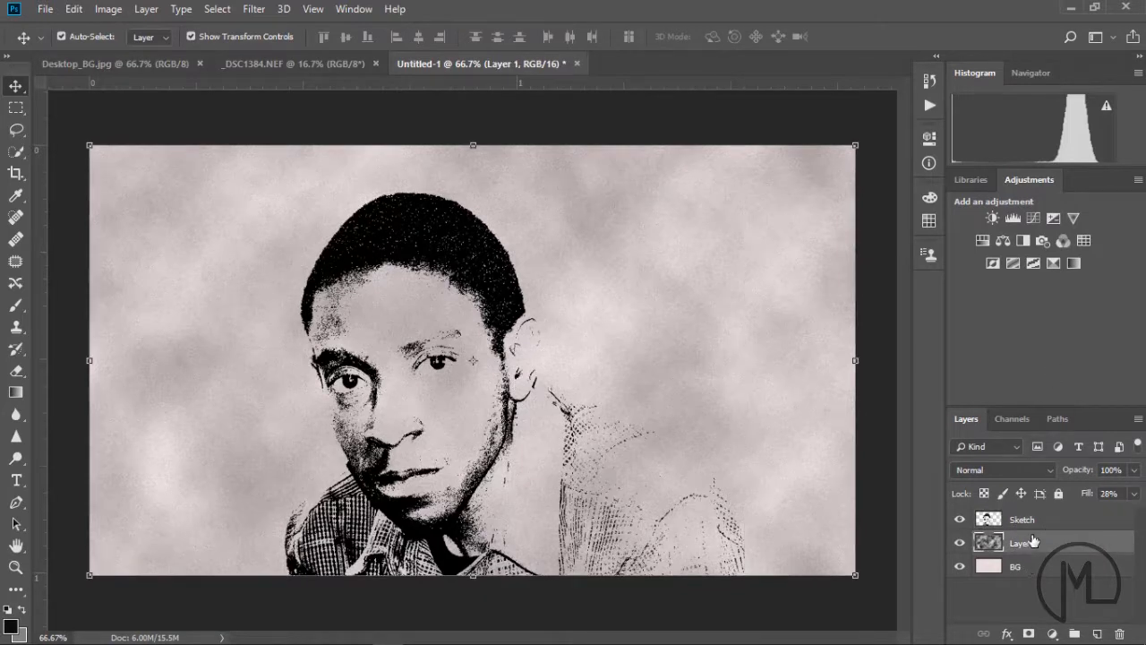
left_click(1033, 218)
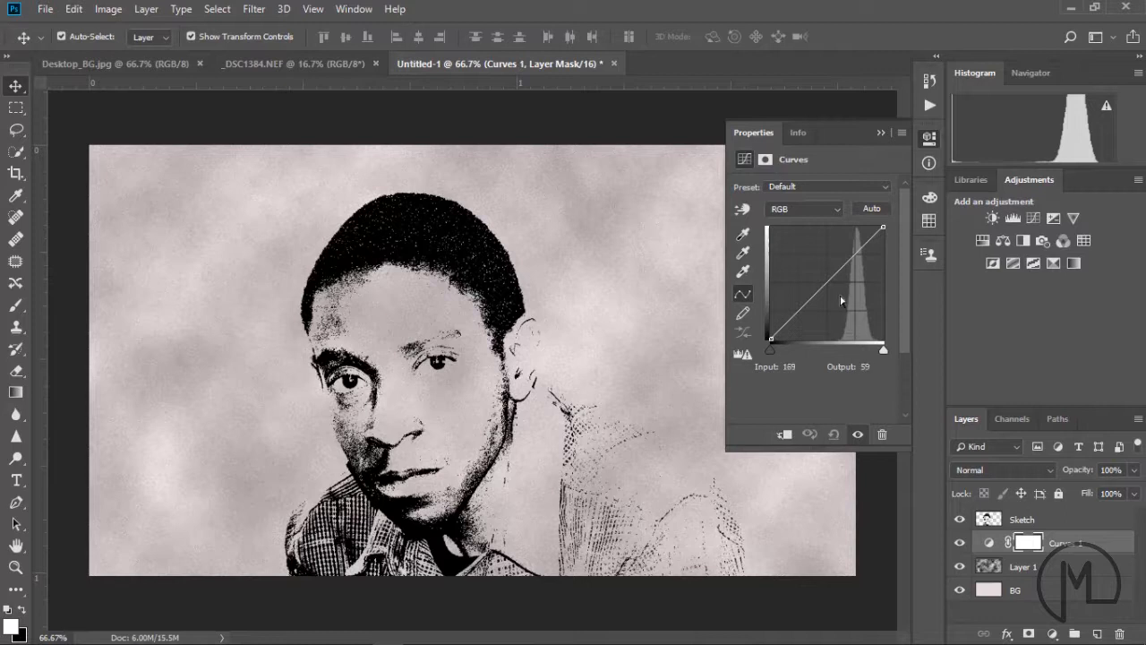
left_click(836, 208)
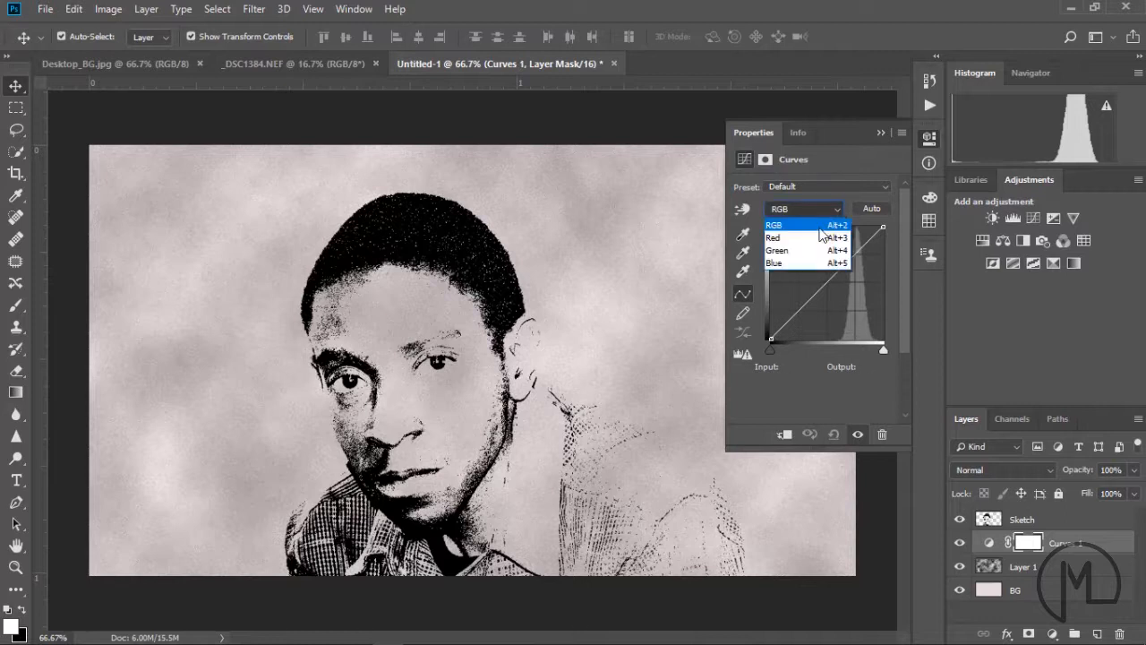
left_click(819, 238)
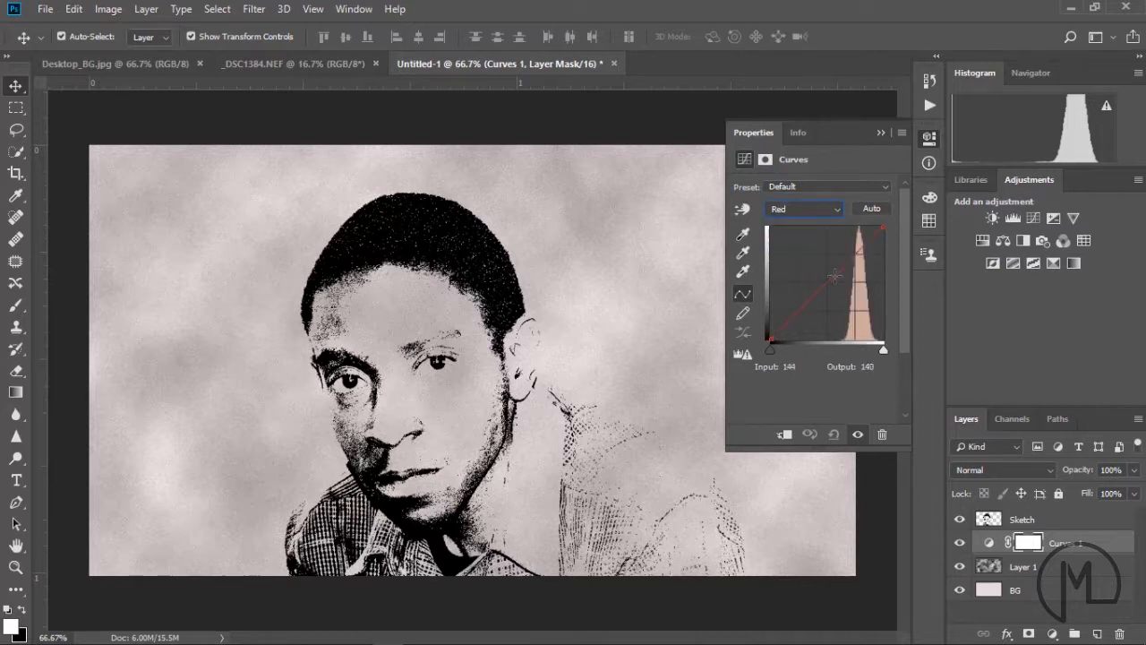
left_click_drag(834, 275, 825, 271)
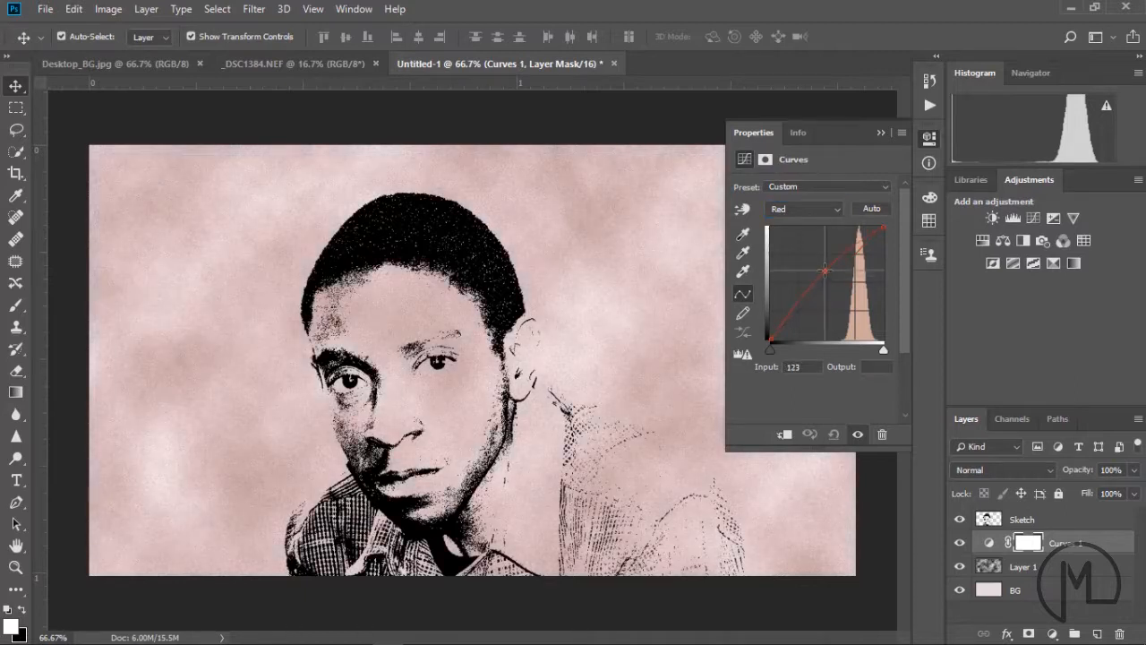
Step: Raise the midtones of the Green curve with a point at about input 117
left_click(835, 210)
left_click(831, 250)
left_click_drag(832, 274, 822, 273)
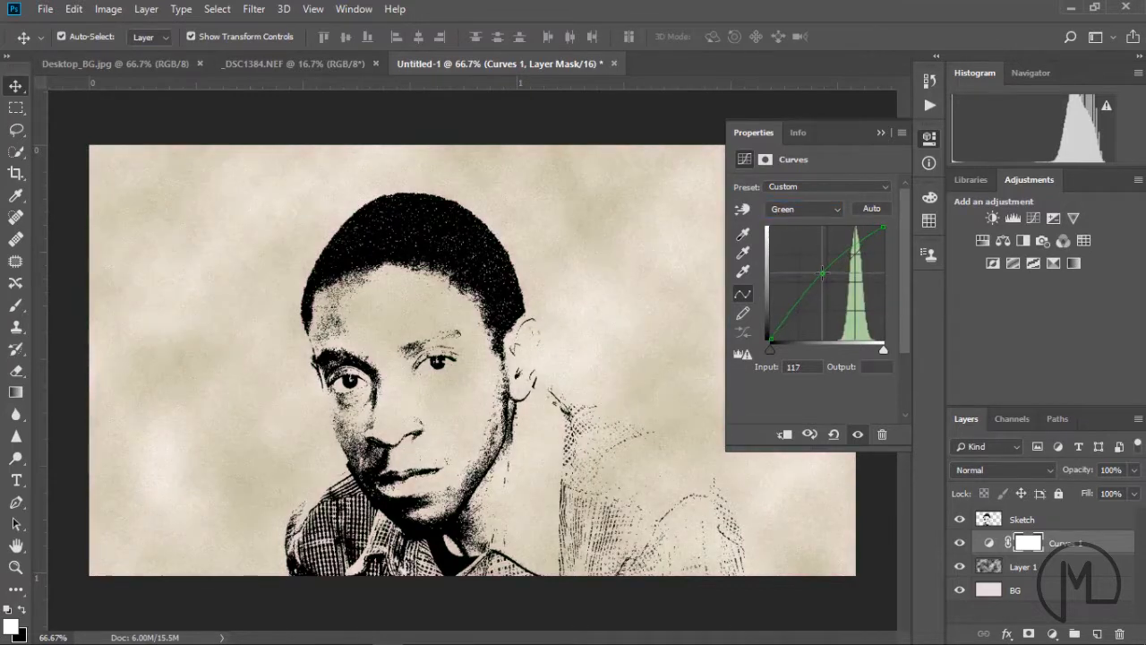
Step: Slightly lower the midtones of the Blue curve with a point at about input 135, and close the curve settings
left_click(843, 210)
left_click(819, 259)
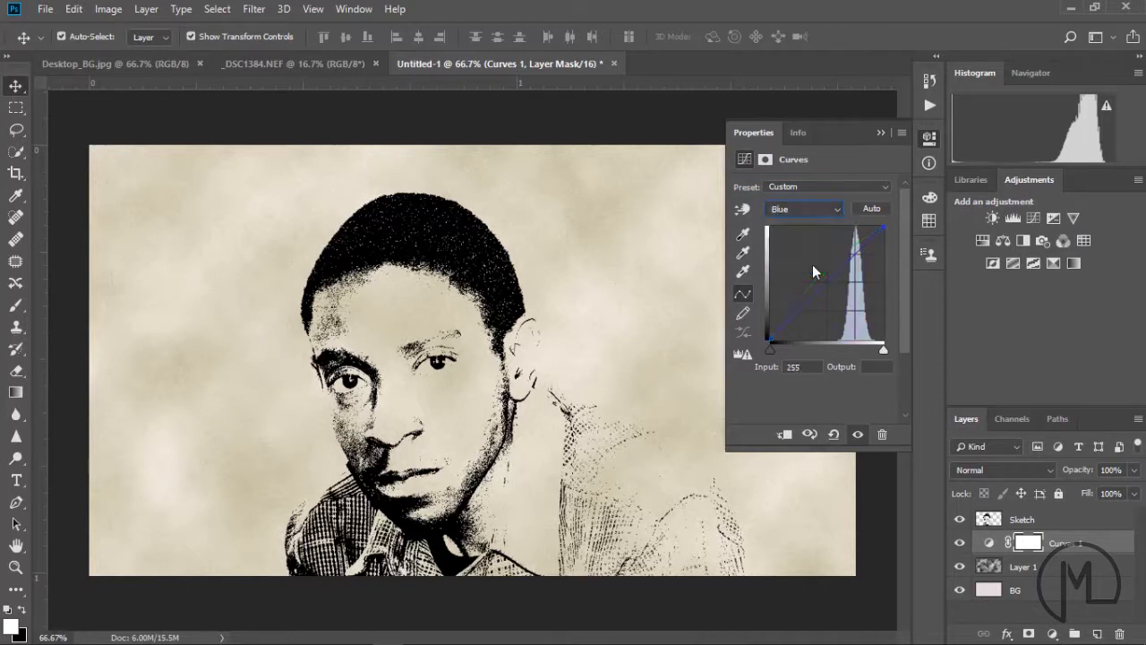
left_click_drag(829, 281, 830, 287)
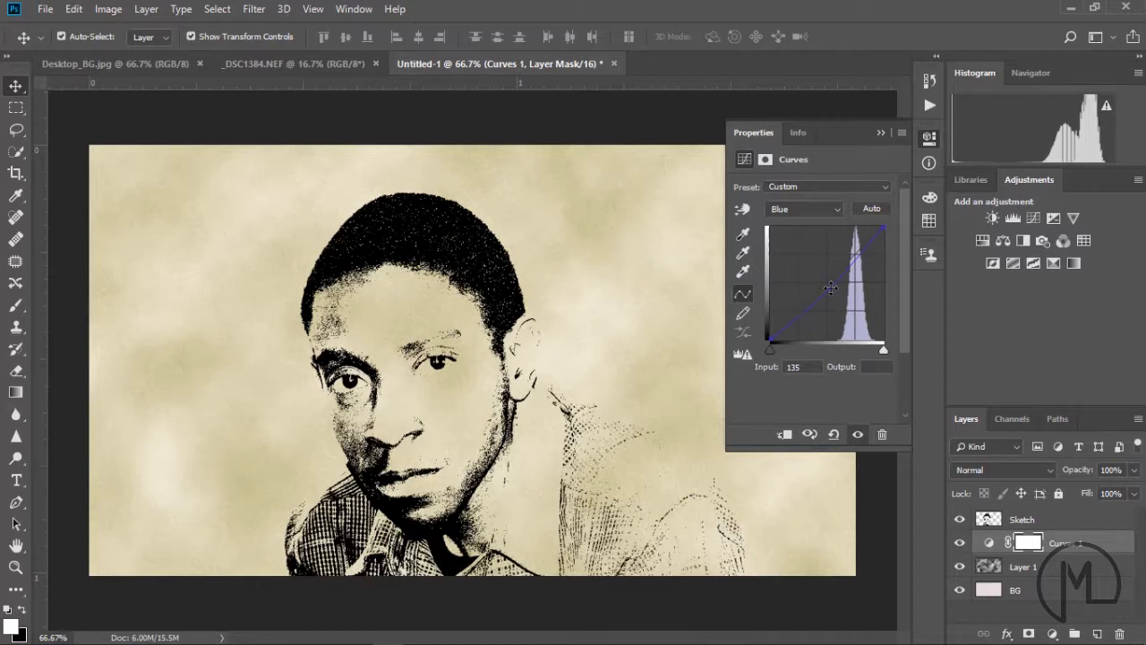
left_click(877, 133)
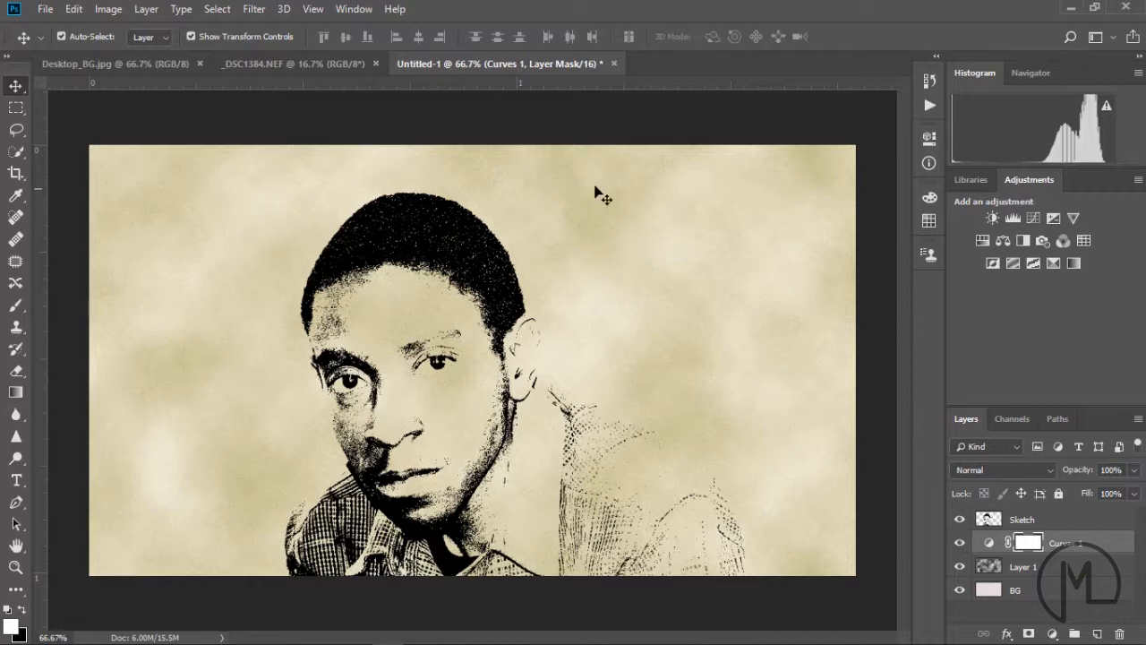
Step: Save a JPEG copy in the Tutorial 1 folder, named with the subject's first name followed by BG, at maximum quality 12
left_click(45, 9)
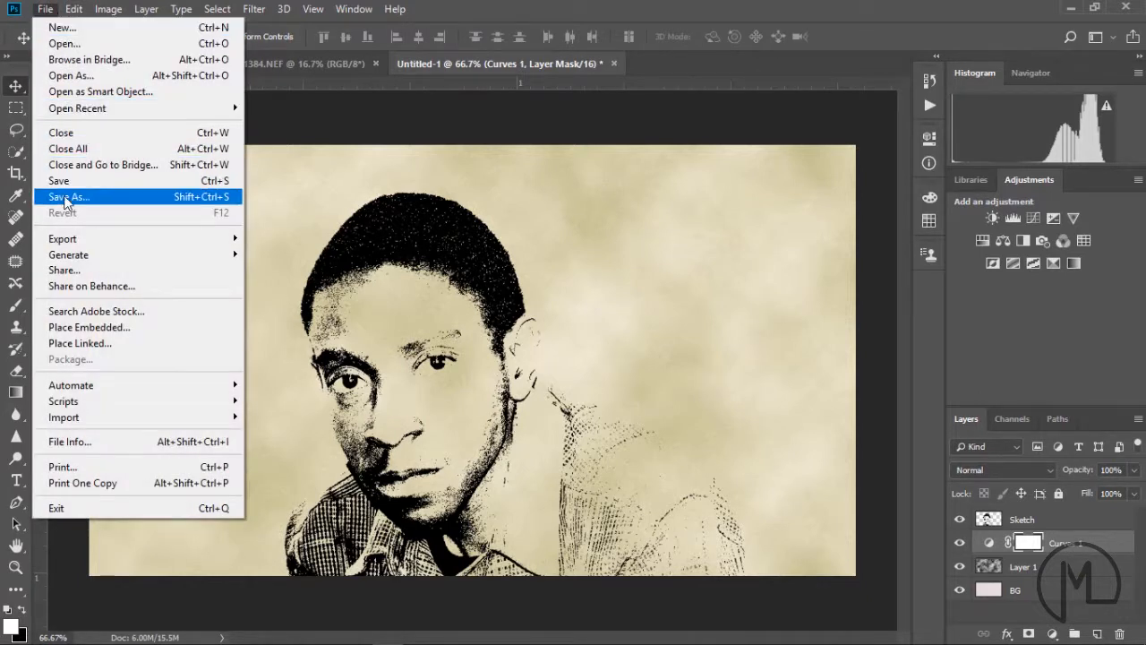
left_click(64, 197)
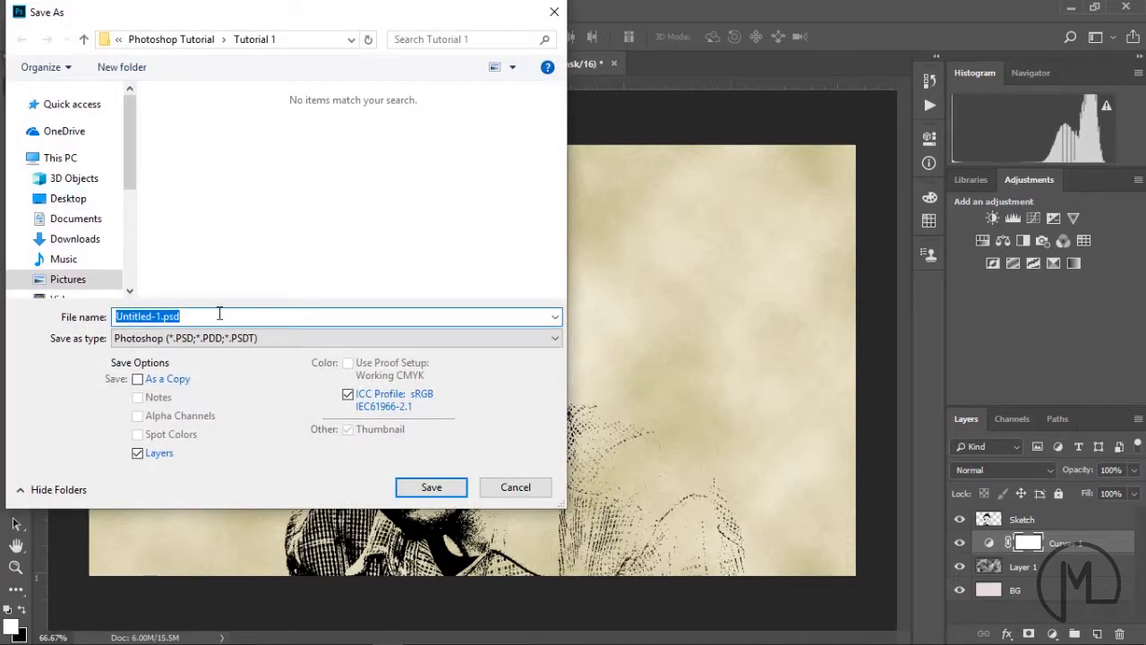
type("Eric BG")
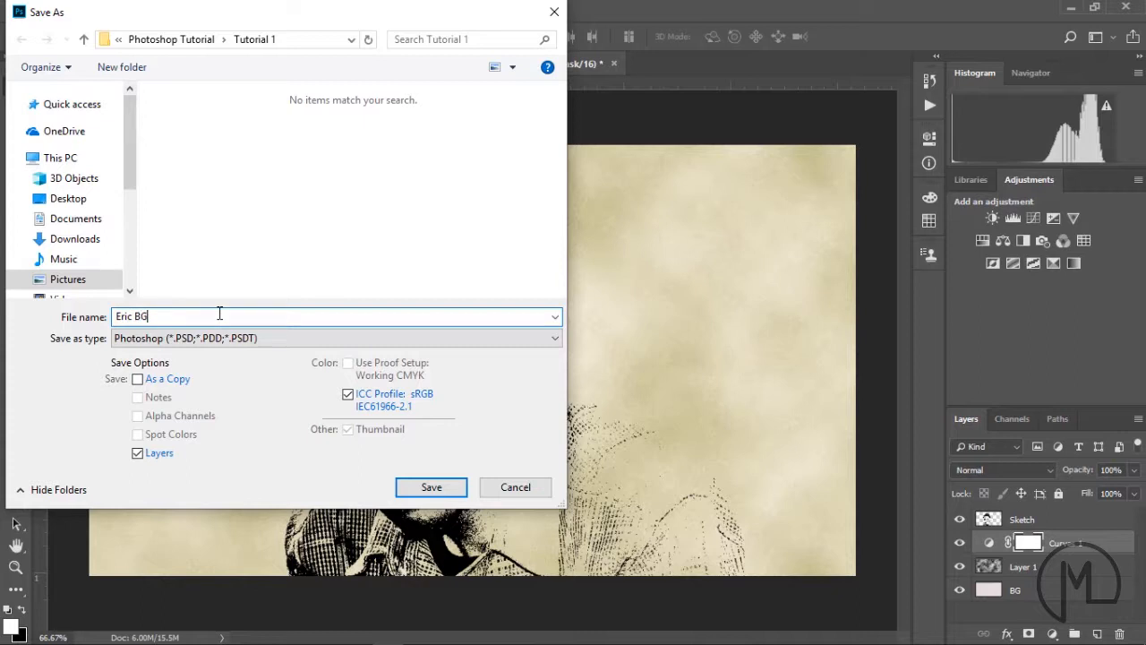
left_click(537, 337)
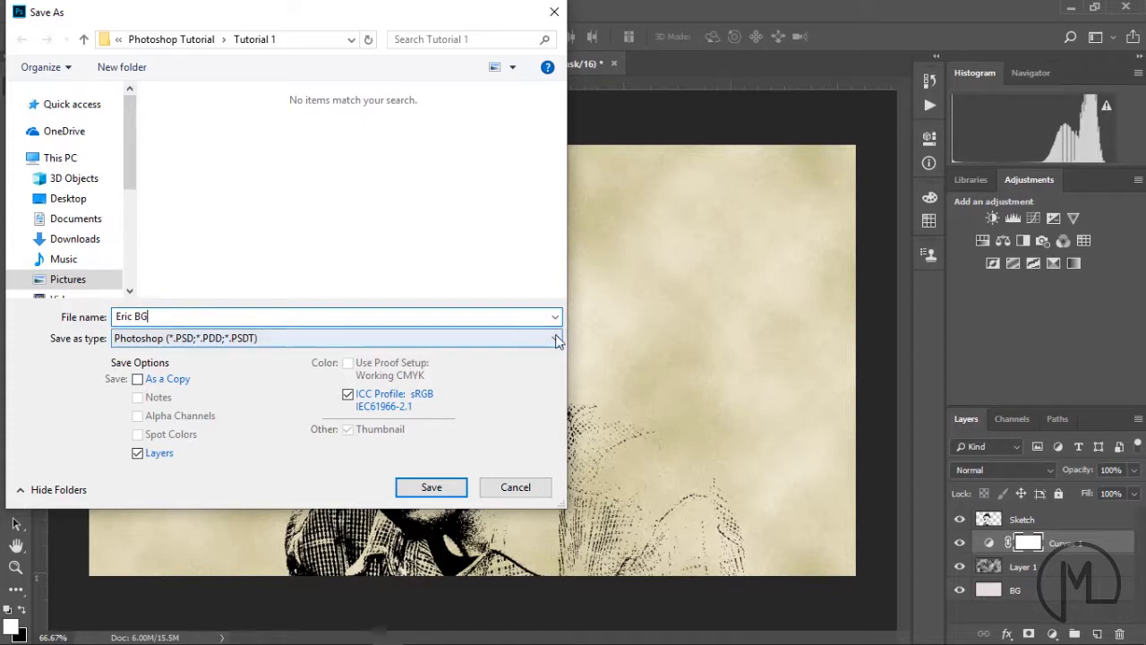
left_click(183, 422)
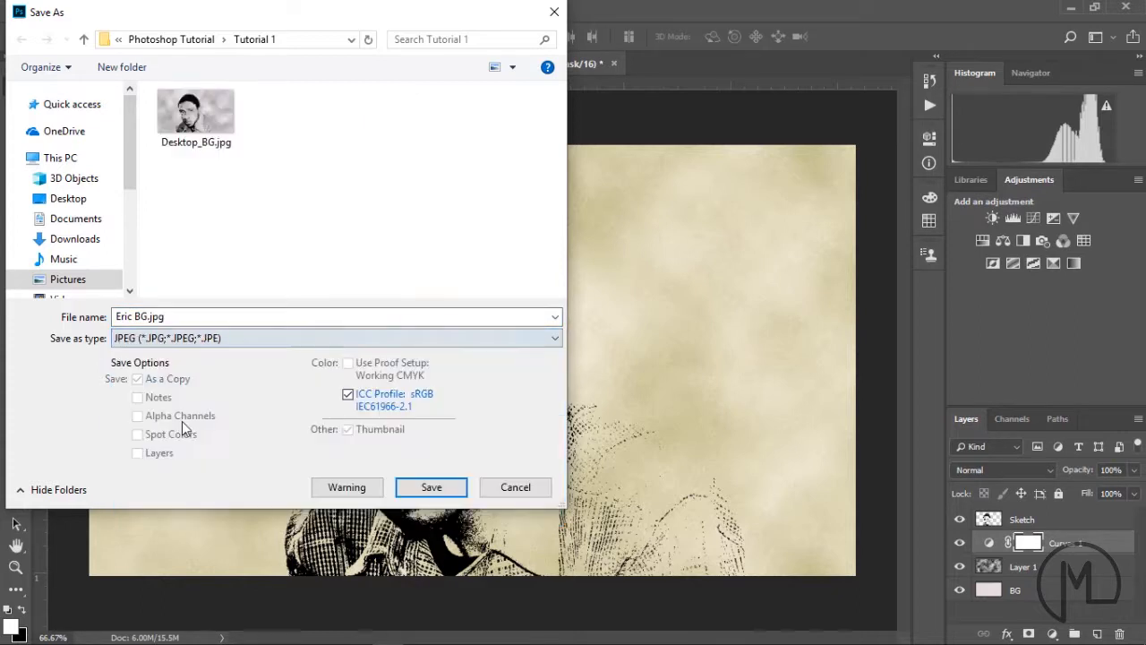
left_click(431, 488)
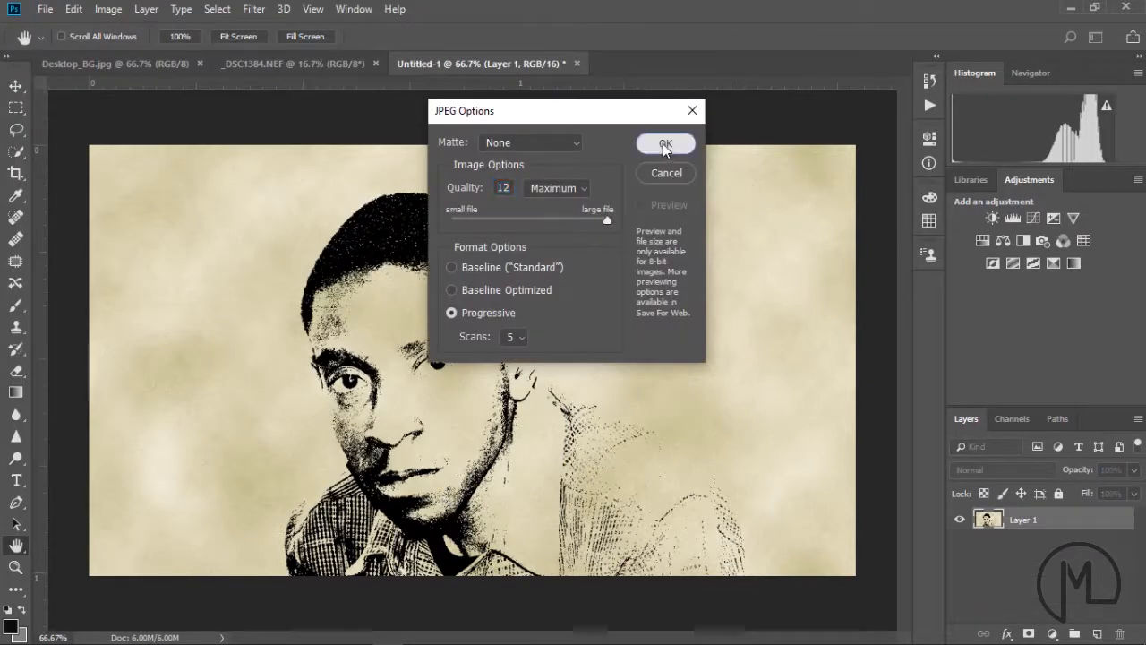
left_click(663, 145)
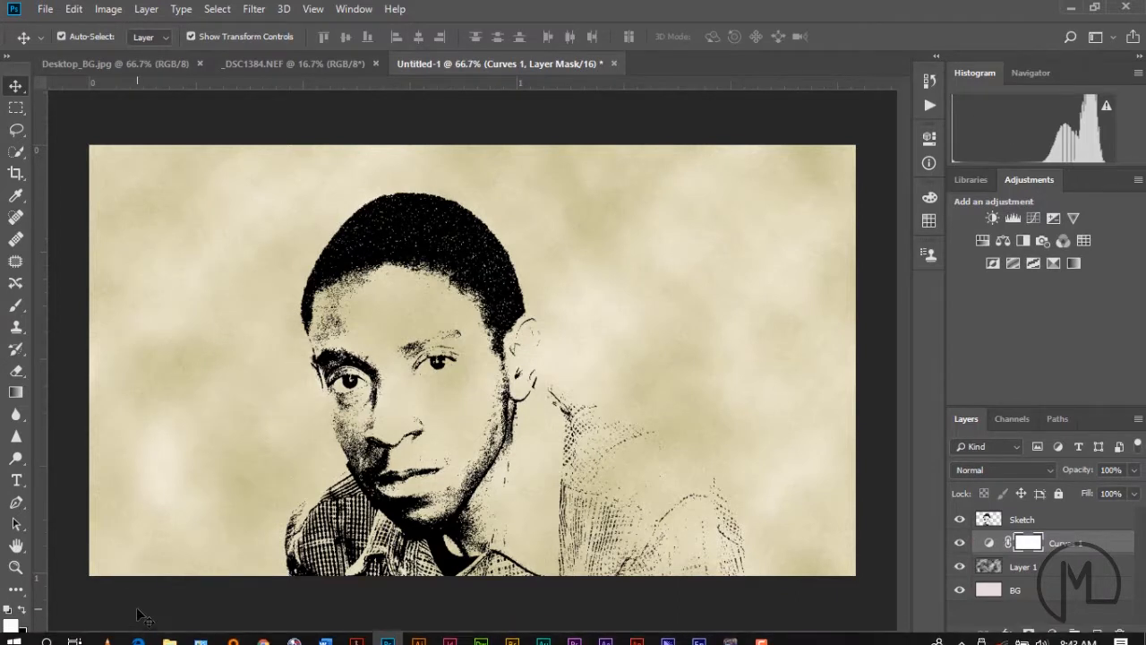
Step: Switch to File Explorer and open the Tutorial 1 folder inside Pictures > Photoshop Tutorial
left_click(169, 633)
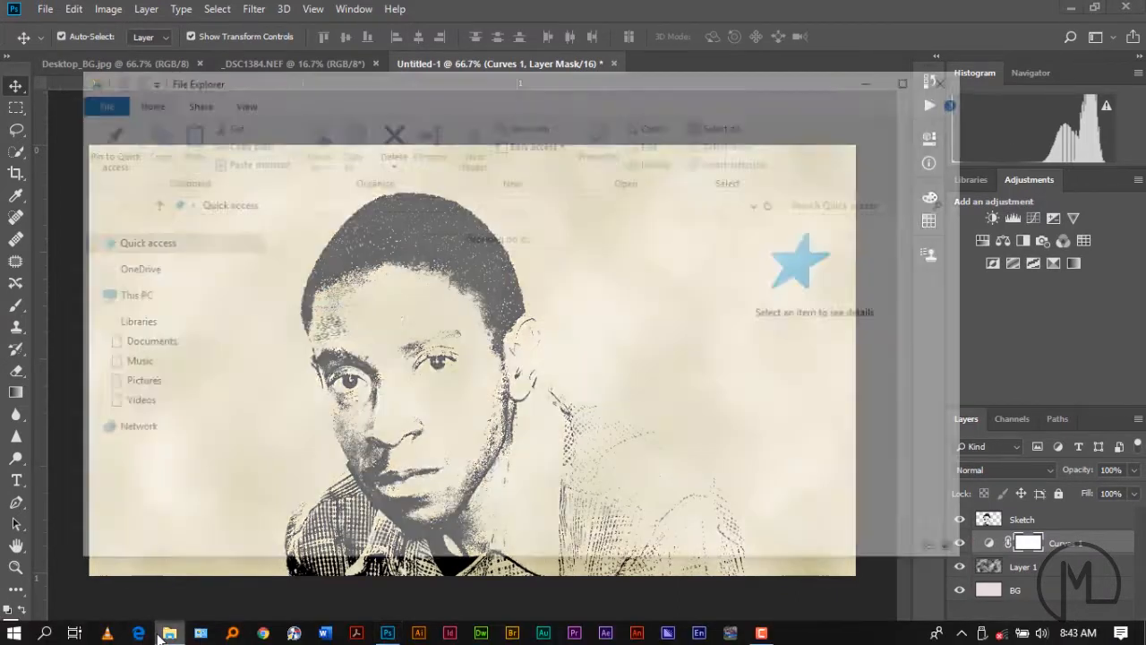
double_click(537, 331)
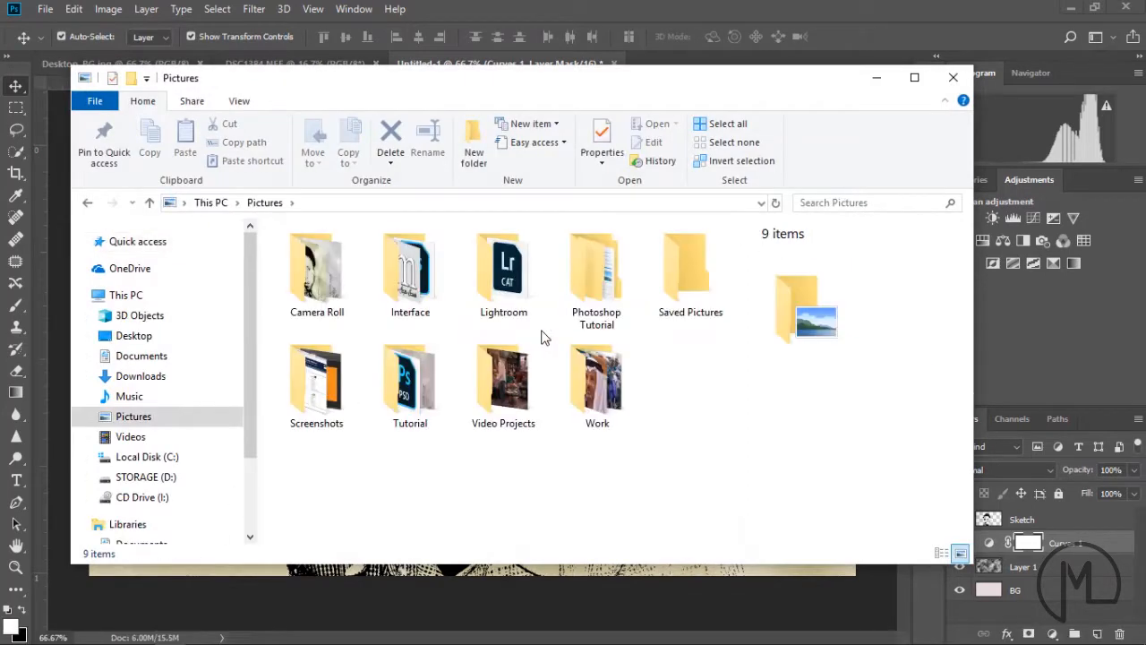
left_click(583, 289)
double_click(583, 288)
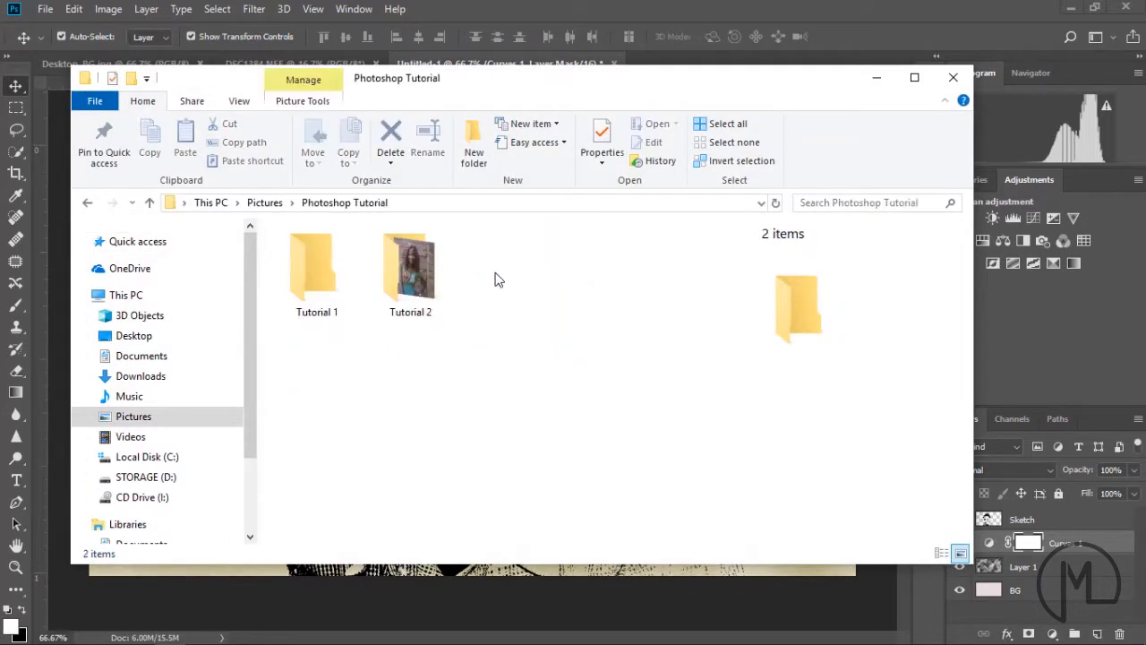
double_click(340, 264)
Step: Set the newly saved BG JPEG as the desktop background and show the desktop
left_click(580, 282)
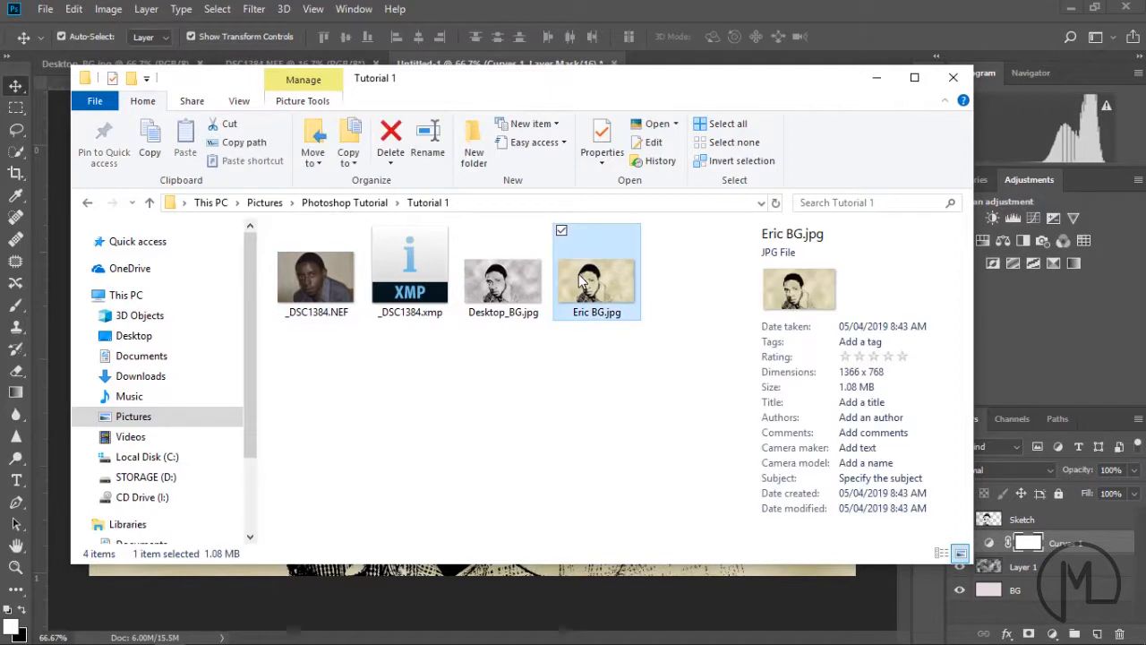
right_click(580, 281)
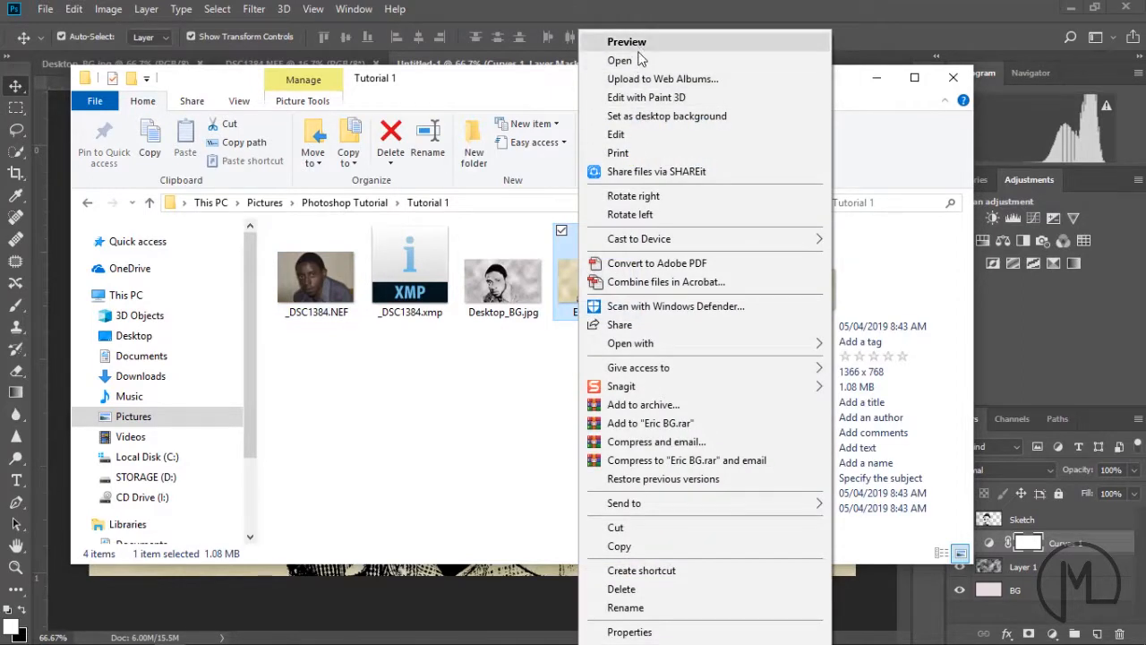
left_click(650, 116)
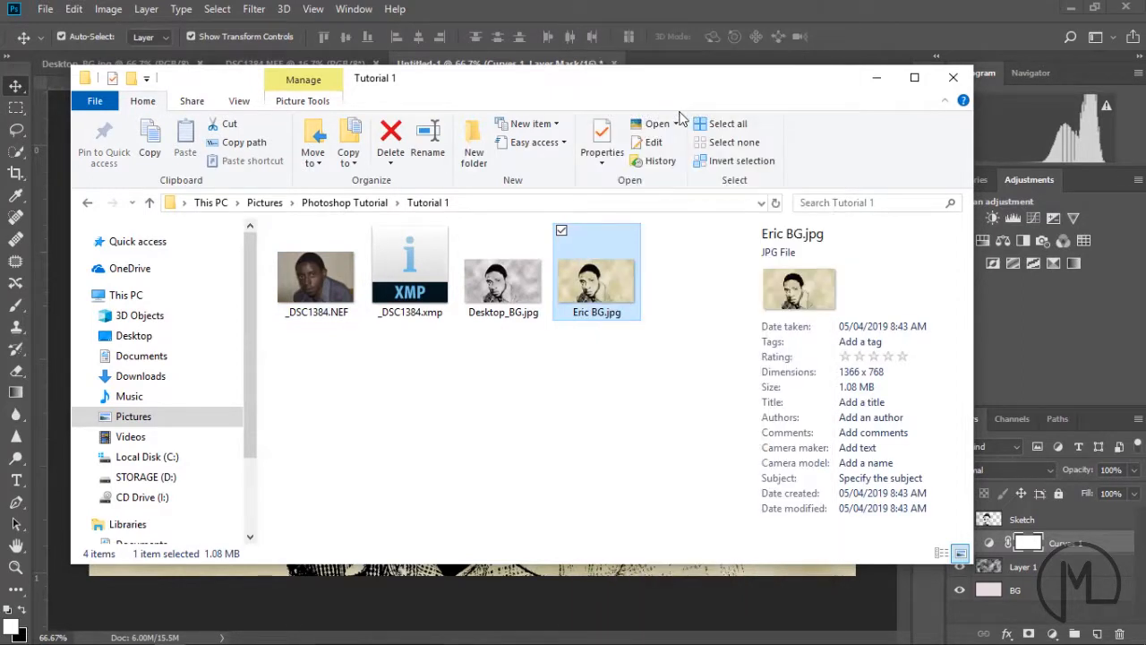
mouse_move(1144, 643)
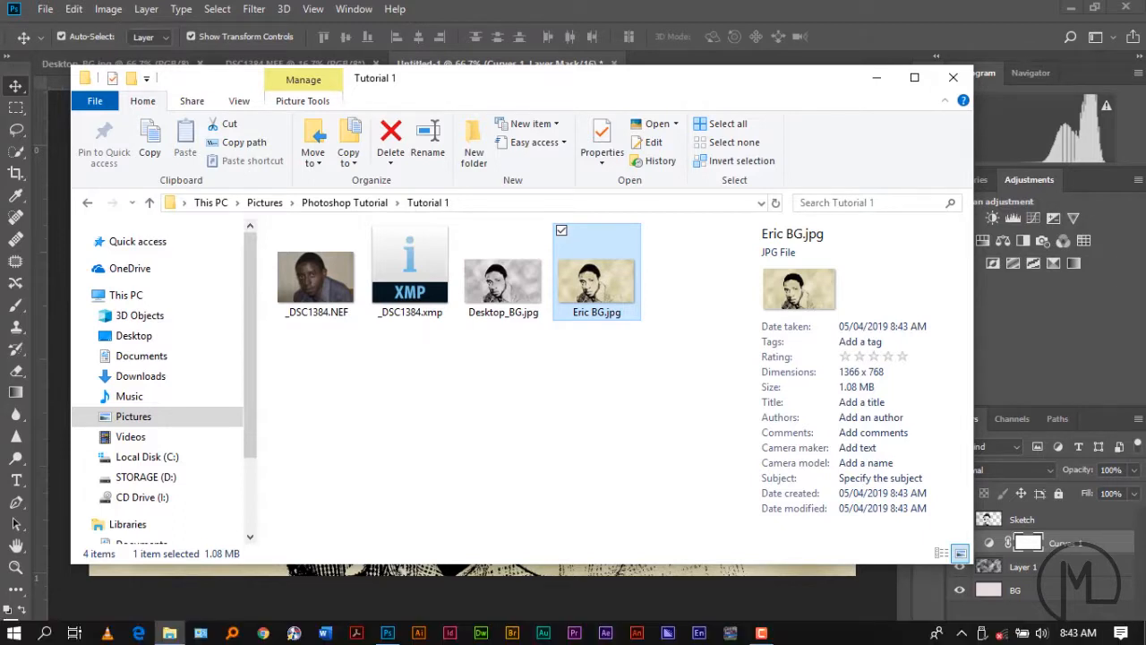
left_click(1145, 637)
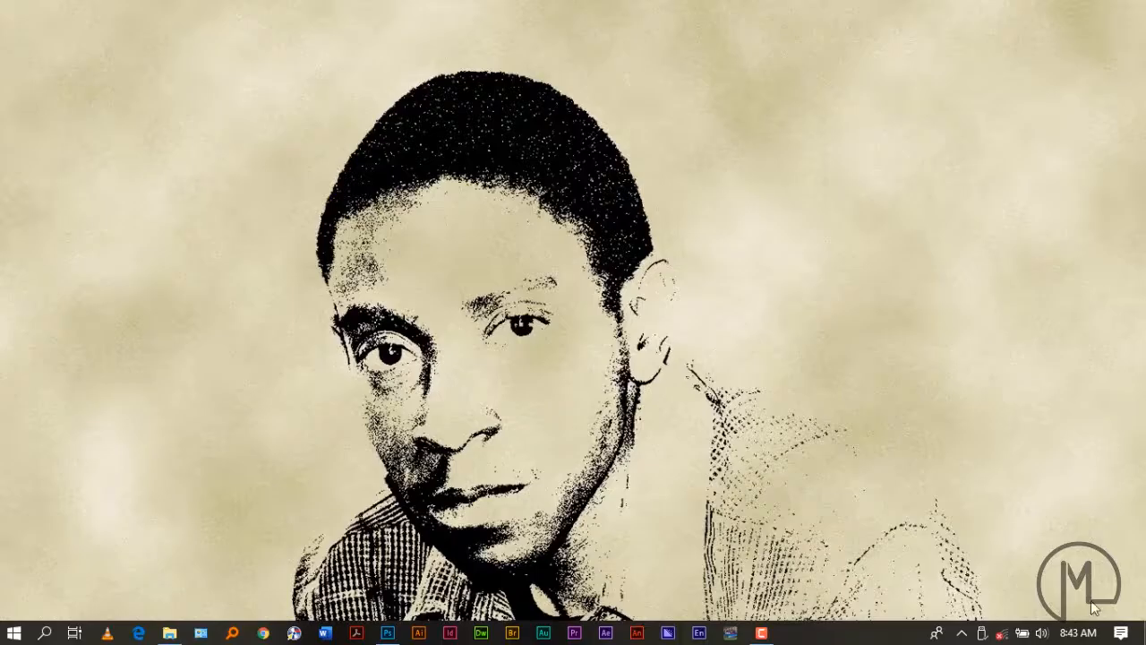